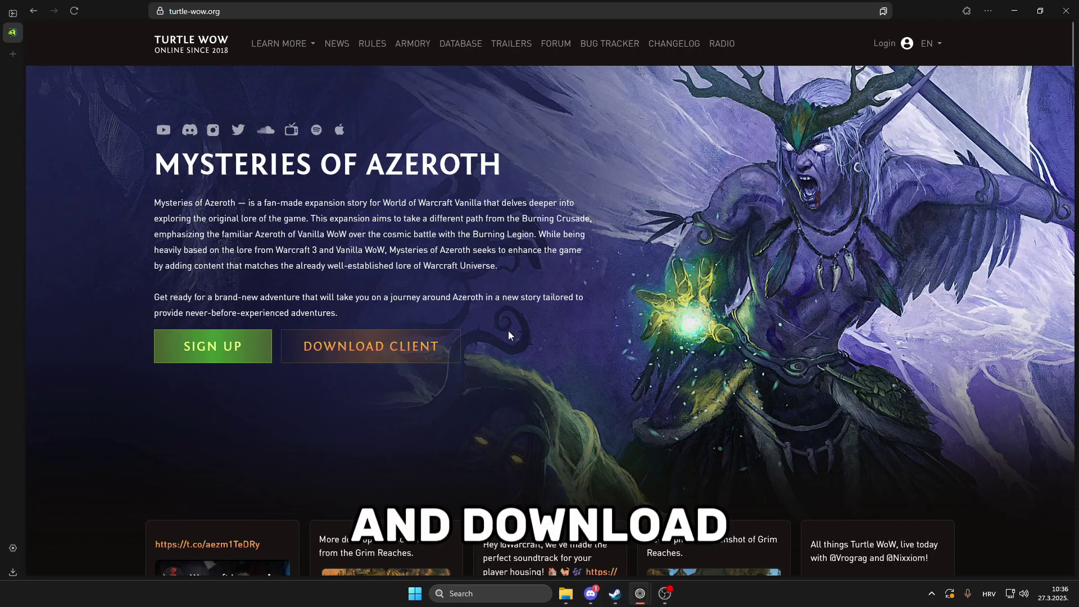
Step: Open the client download from the Turtle WoW home page
{"action": "left_click", "coordinate": [393, 351]}
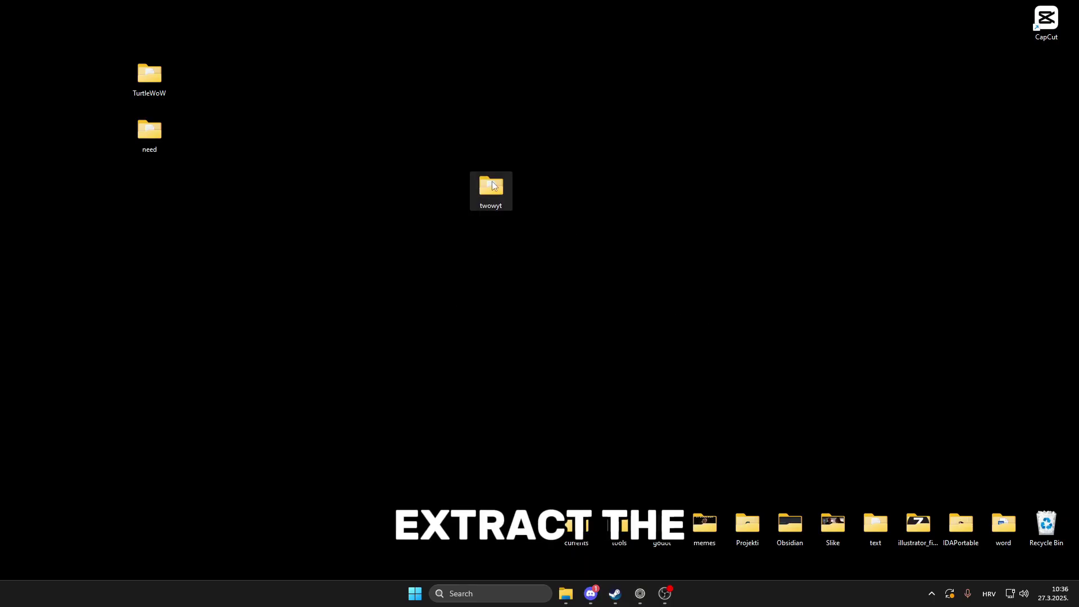
Step: Open the twowyt game folder from the desktop and launch WoW.exe
{"action": "double_click", "coordinate": [491, 181]}
{"action": "left_click_drag", "start_coordinate": [399, 116], "coordinate": [438, 92]}
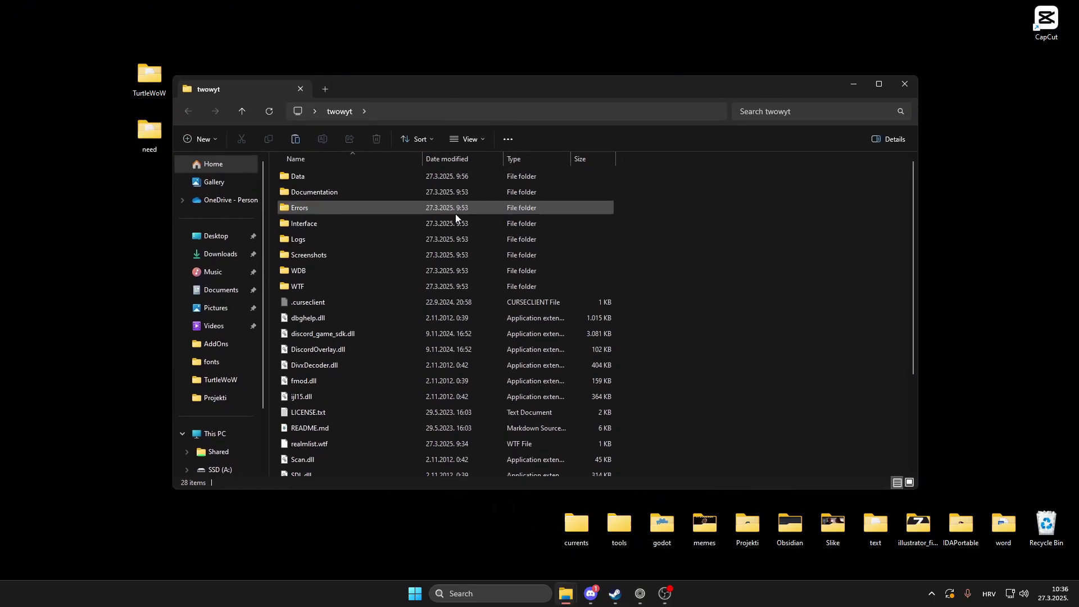
{"action": "scroll", "coordinate": [455, 214], "scroll_direction": "down", "scroll_amount": 2}
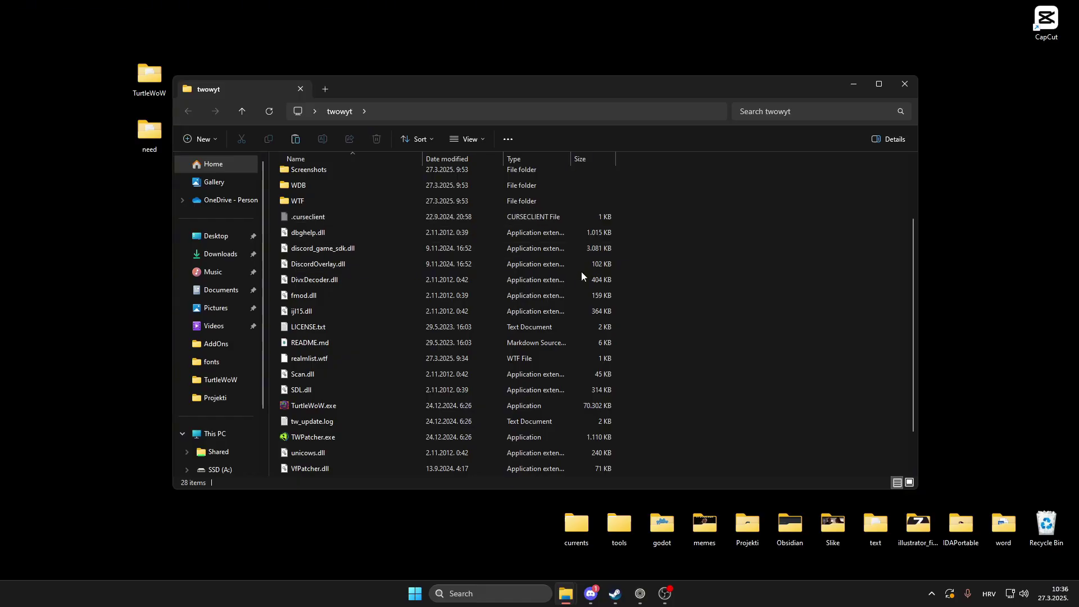
{"action": "scroll", "coordinate": [581, 272], "scroll_direction": "down", "scroll_amount": 1}
{"action": "left_click_drag", "start_coordinate": [914, 412], "coordinate": [905, 433]}
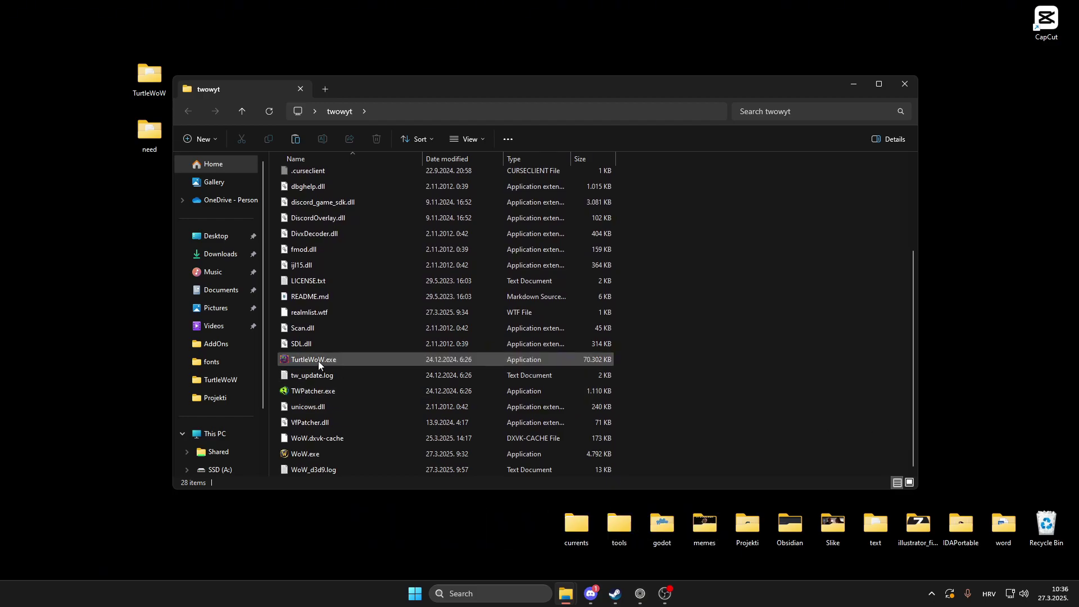
{"action": "mouse_move", "coordinate": [318, 361]}
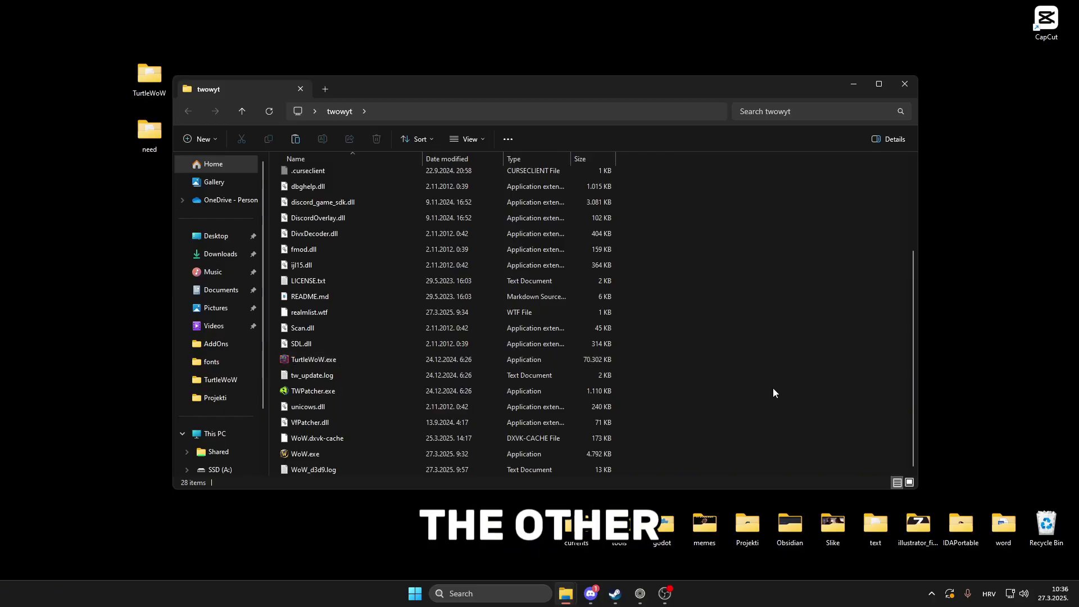
{"action": "double_click", "coordinate": [330, 455]}
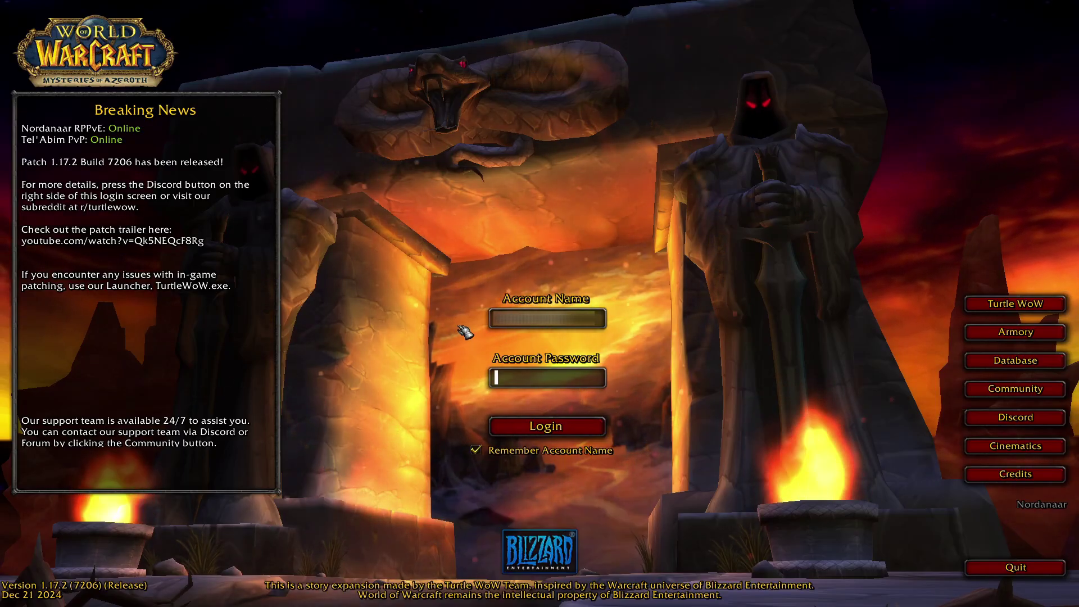
Step: Enter the account password on the game's login screen and log in
{"action": "left_click", "coordinate": [549, 380]}
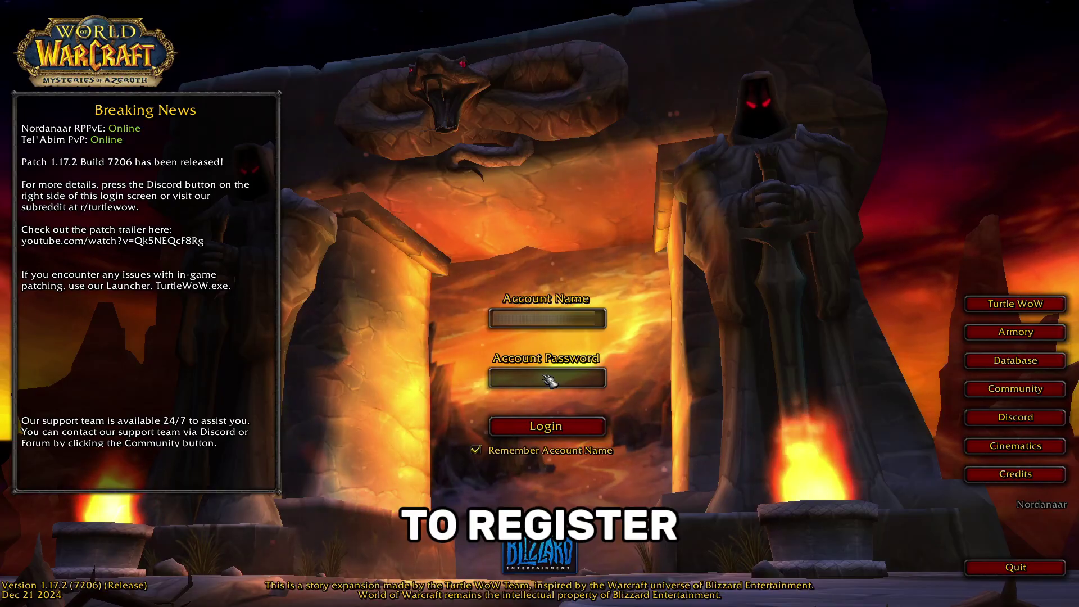
{"action": "type", "text": "***"}
{"action": "key", "text": "BackSpace"}
{"action": "key", "text": "BackSpace"}
{"action": "key", "text": "BackSpace"}
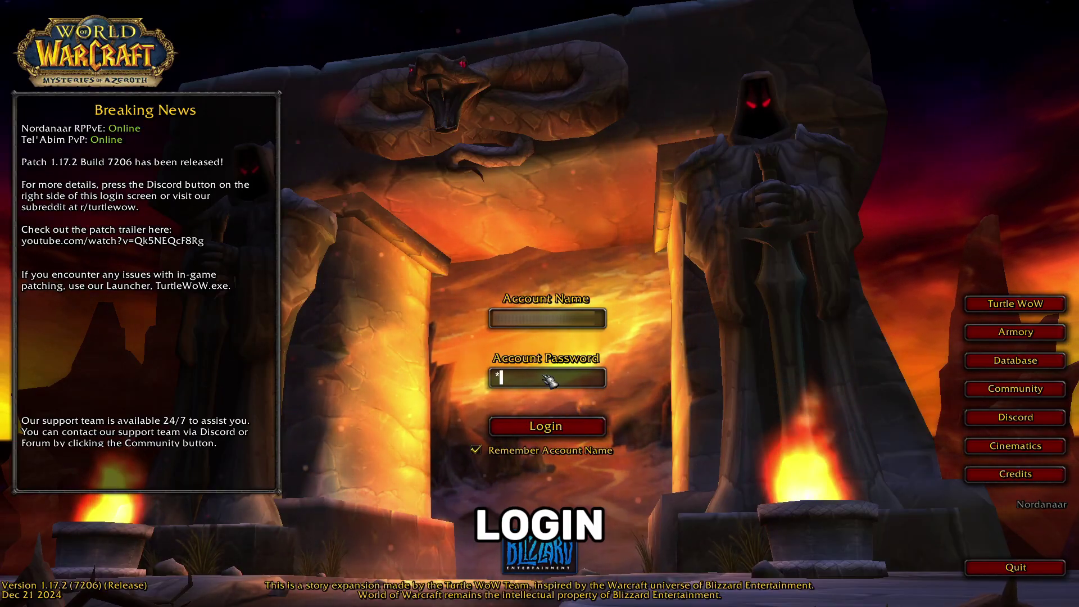
{"action": "type", "text": "********"}
{"action": "key", "text": "Return"}
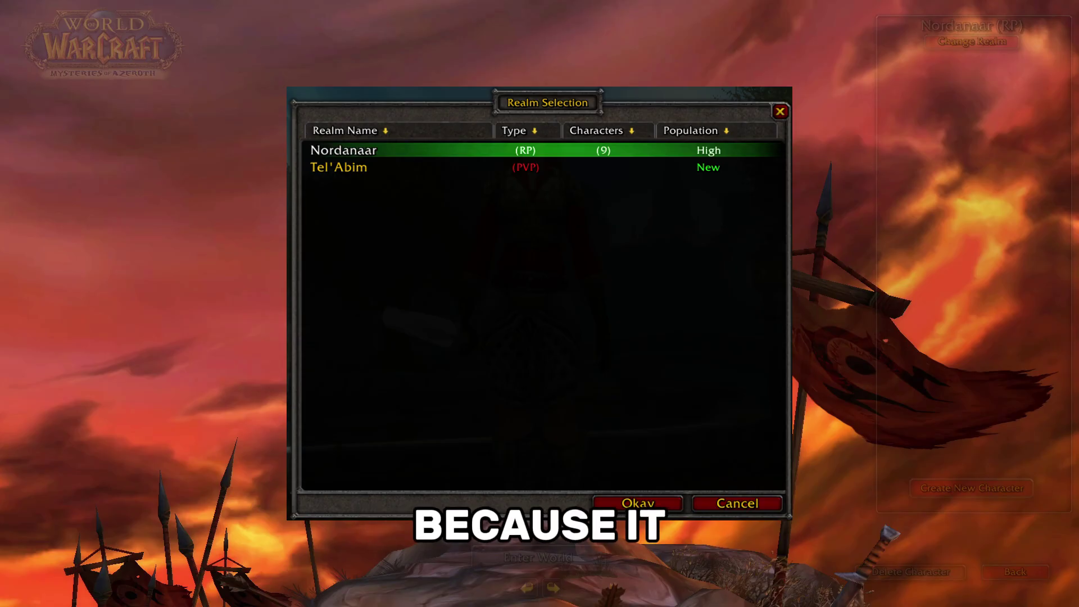
Step: Choose the Nordanaar realm and enter the world with the level 1 mage Magikks
{"action": "left_click", "coordinate": [638, 503]}
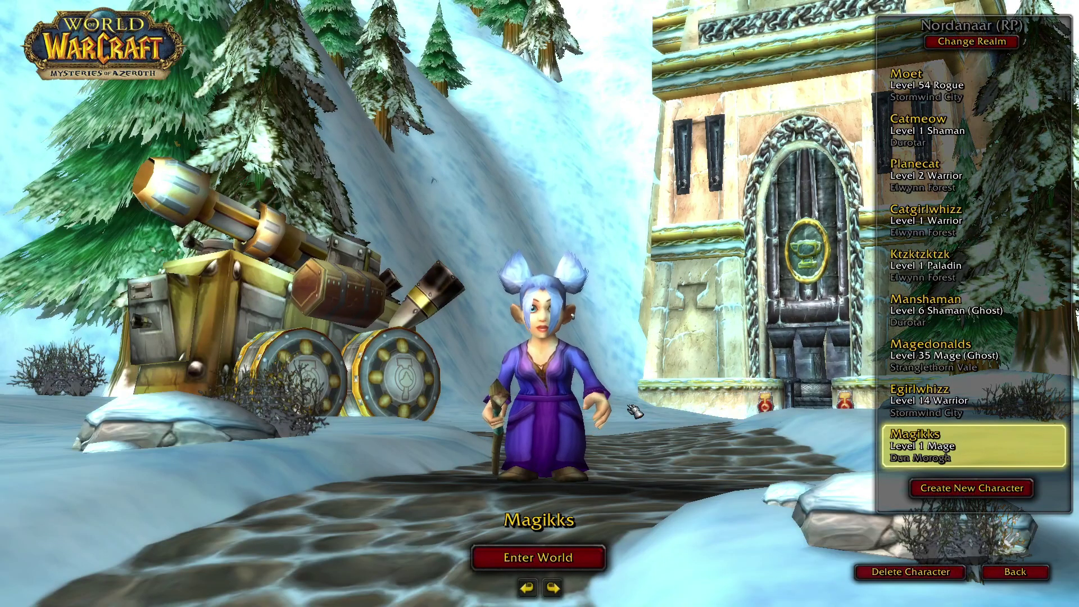
{"action": "left_click", "coordinate": [568, 557]}
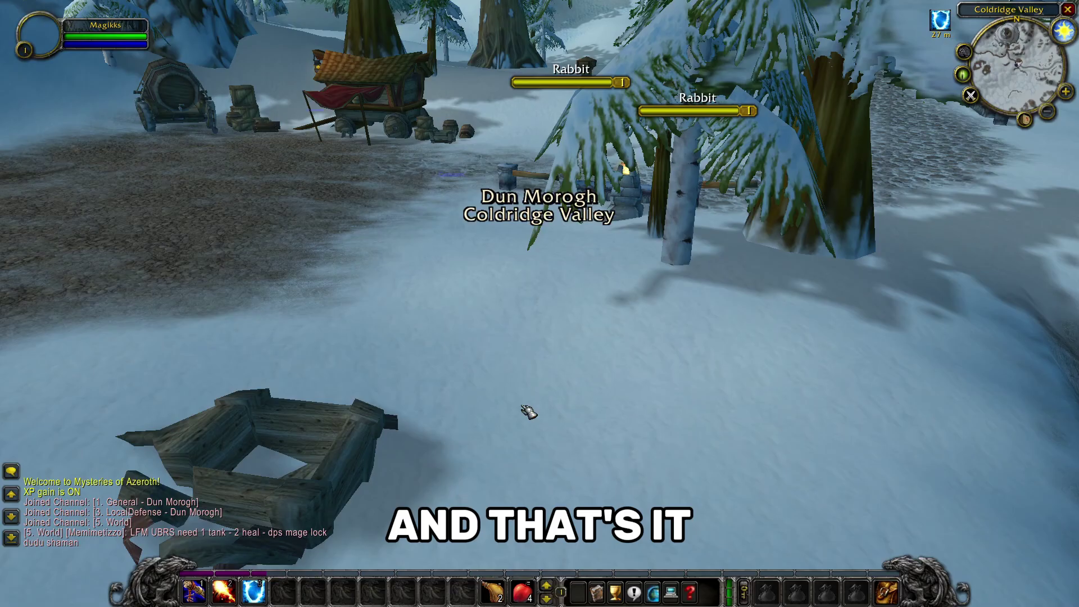
{"action": "left_click_drag", "start_coordinate": [524, 395], "coordinate": [281, 398]}
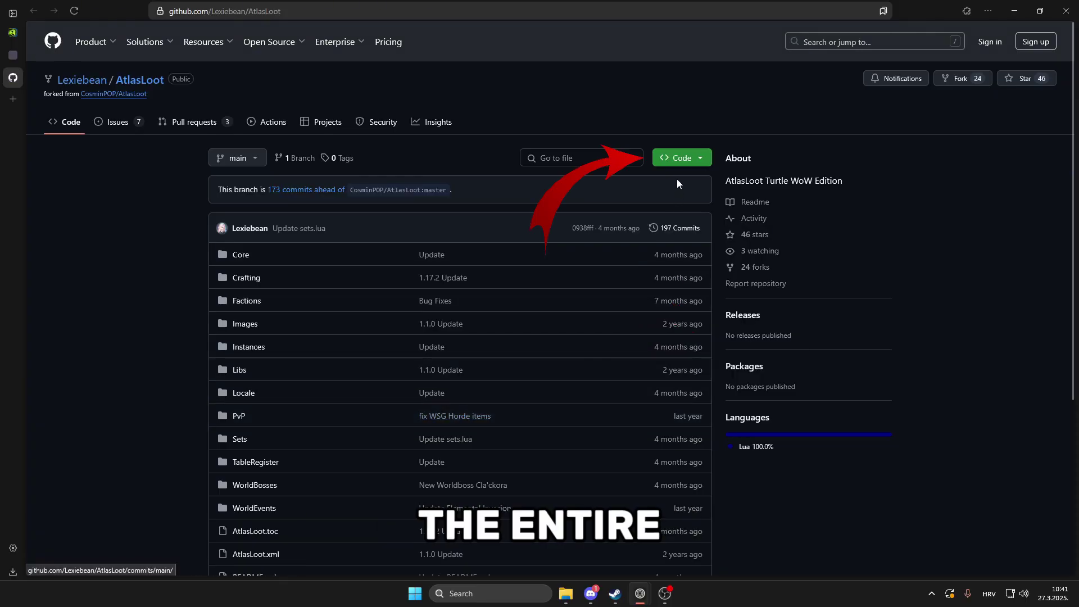
Step: Download the AtlasLoot repository from GitHub as a ZIP file and save it
{"action": "left_click", "coordinate": [680, 158]}
{"action": "left_click", "coordinate": [546, 303]}
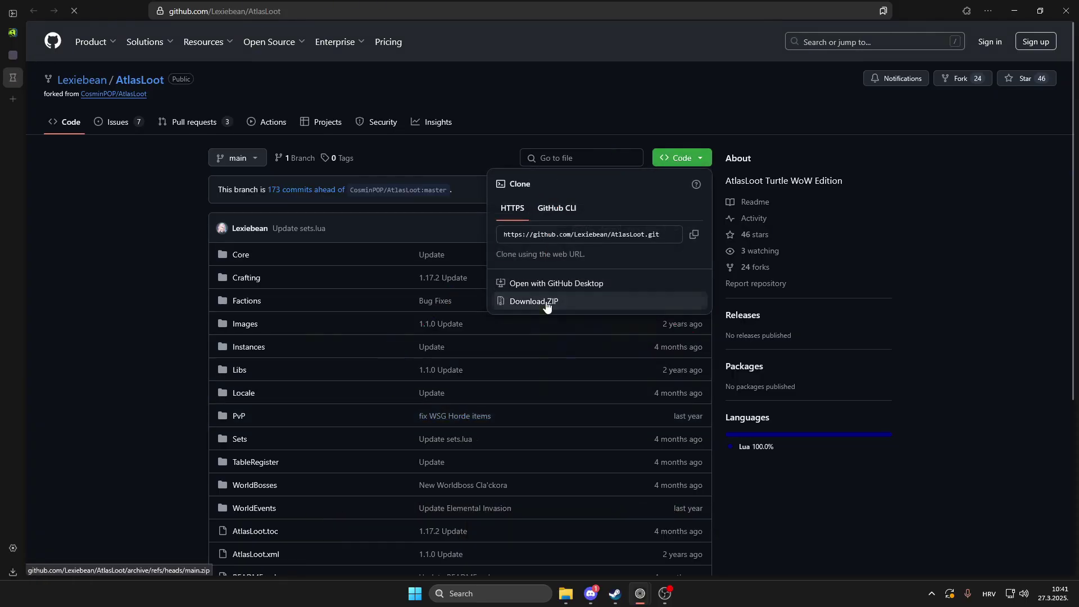
{"action": "left_click", "coordinate": [663, 483]}
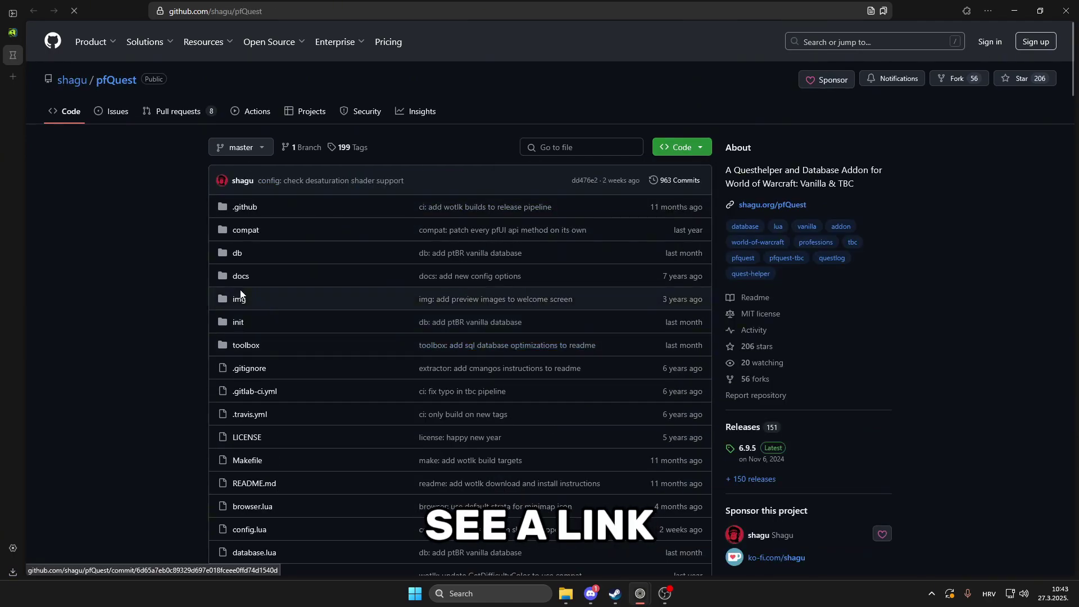
Step: Open the latest pfQuest release, 6.9.5, on GitHub to reach its download links
{"action": "left_click", "coordinate": [749, 448]}
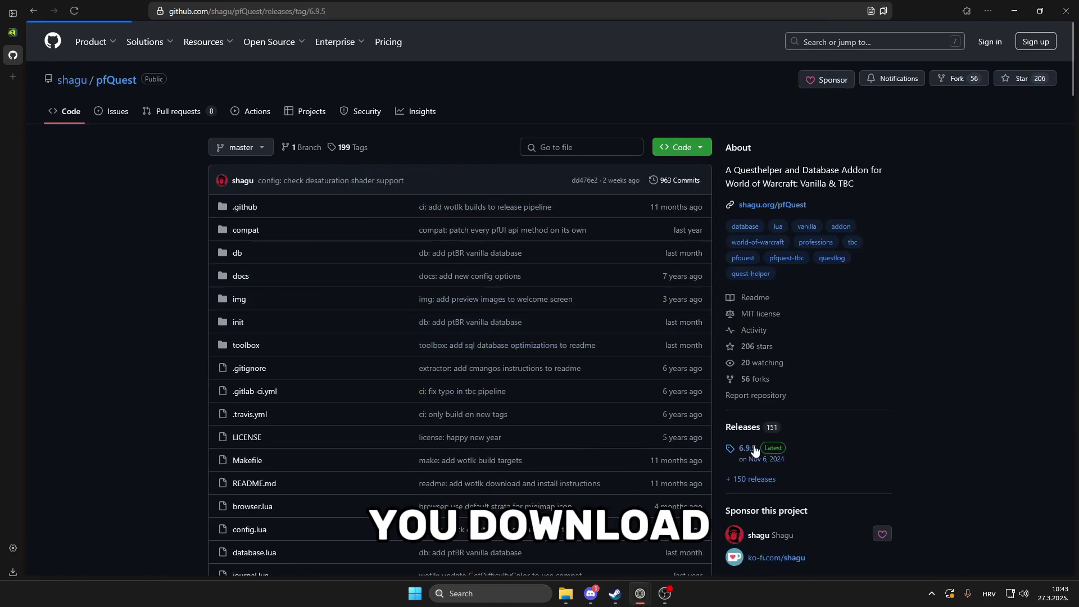
{"action": "scroll", "coordinate": [167, 309], "scroll_direction": "down", "scroll_amount": 6}
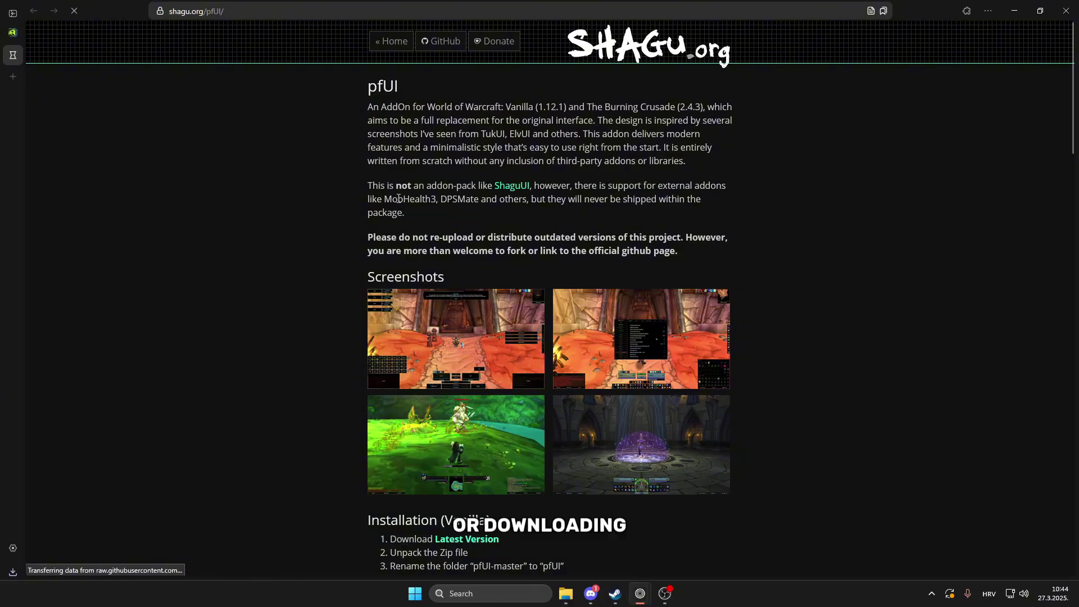
Step: Download the latest Vanilla version of pfUI from its page on shagu.org
{"action": "scroll", "coordinate": [272, 279], "scroll_direction": "down", "scroll_amount": 3}
{"action": "middle_click", "coordinate": [272, 283]}
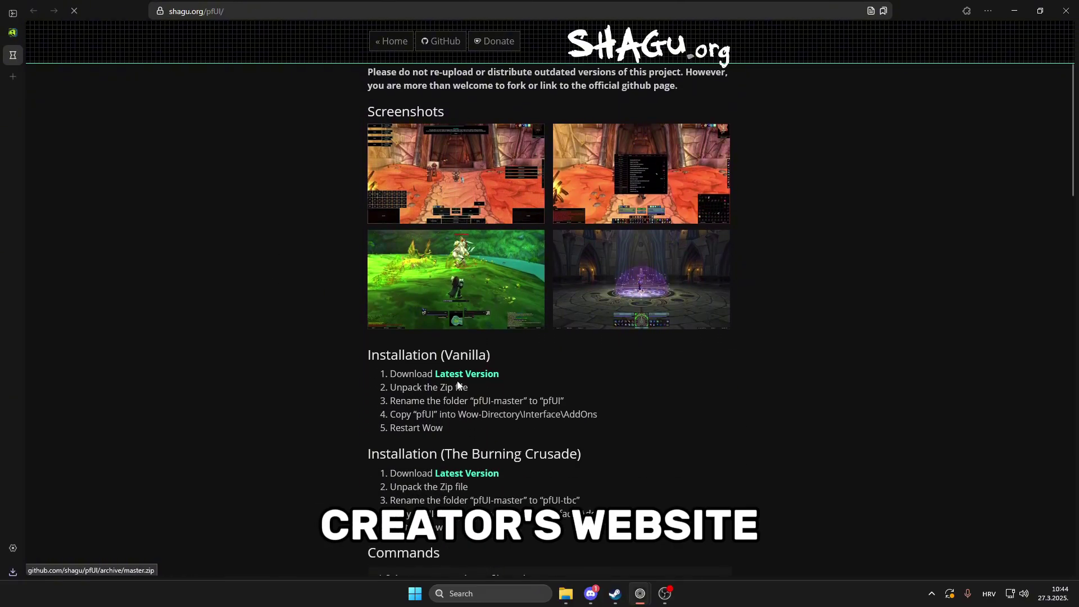
{"action": "left_click", "coordinate": [456, 374]}
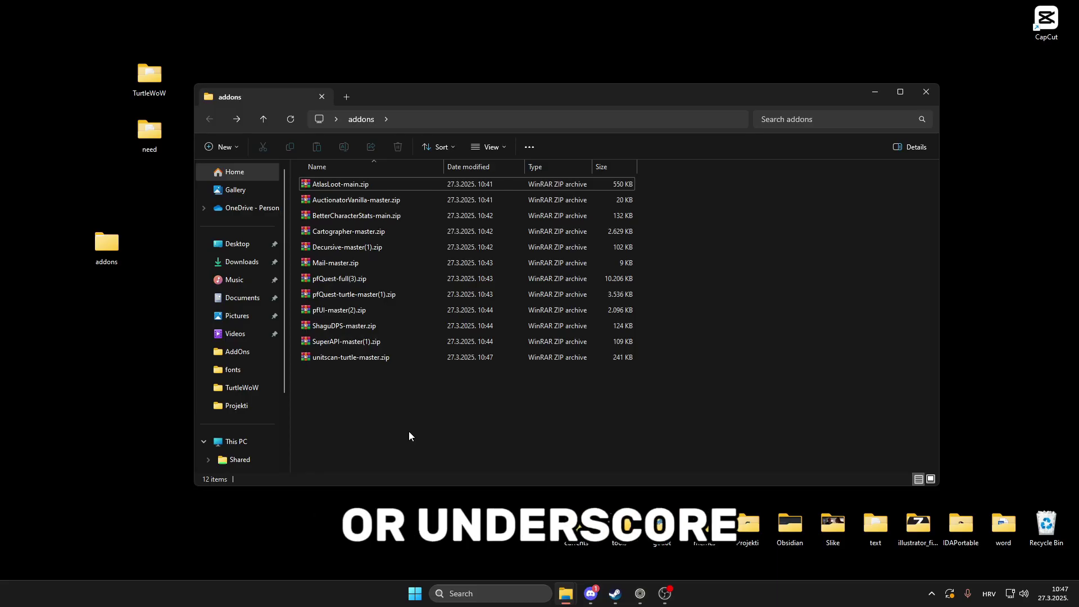
Step: Extract all addon ZIP archives directly into the addons folder with WinRAR
{"action": "key", "text": "ctrl+a"}
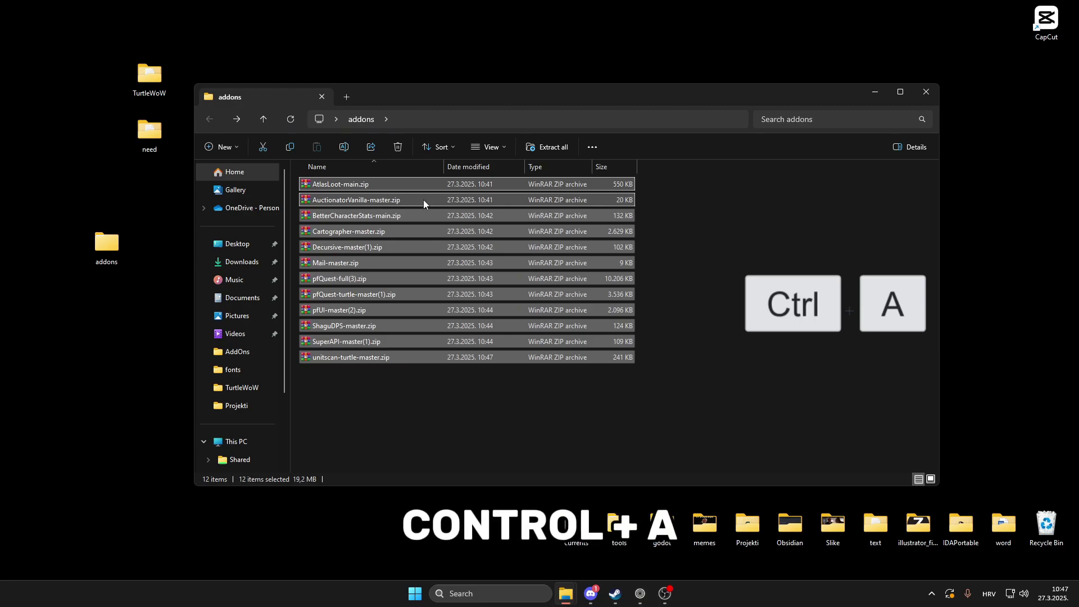
{"action": "right_click", "coordinate": [445, 262]}
{"action": "mouse_move", "coordinate": [520, 443]}
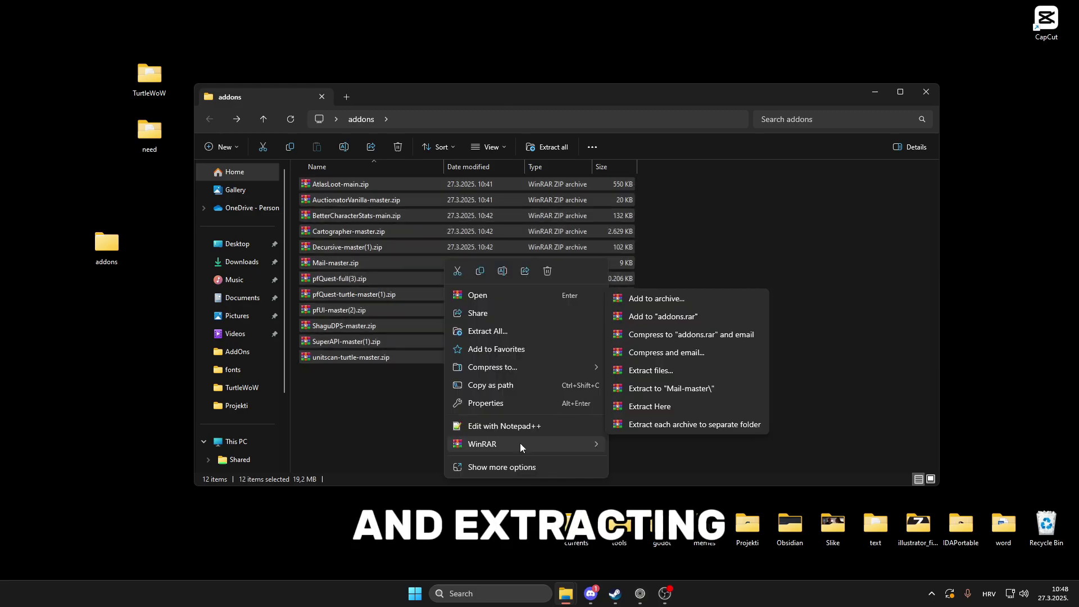
{"action": "left_click", "coordinate": [683, 407]}
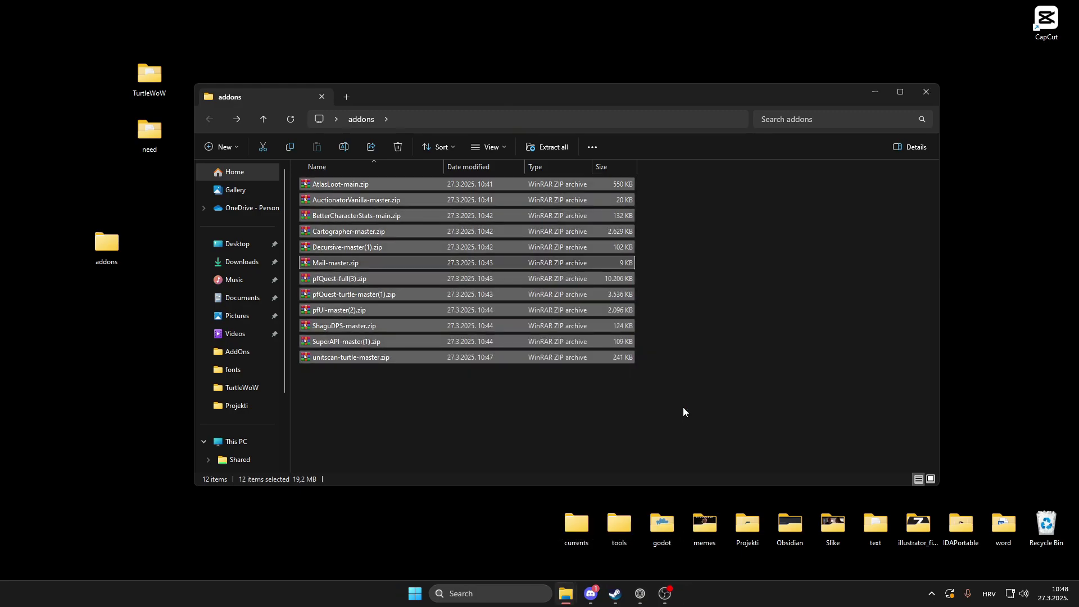
Step: Delete all the ZIP archives from AtlasLoot-main.zip to unitscan-turtle-master.zip, keeping the extracted folders
{"action": "left_click", "coordinate": [396, 294]}
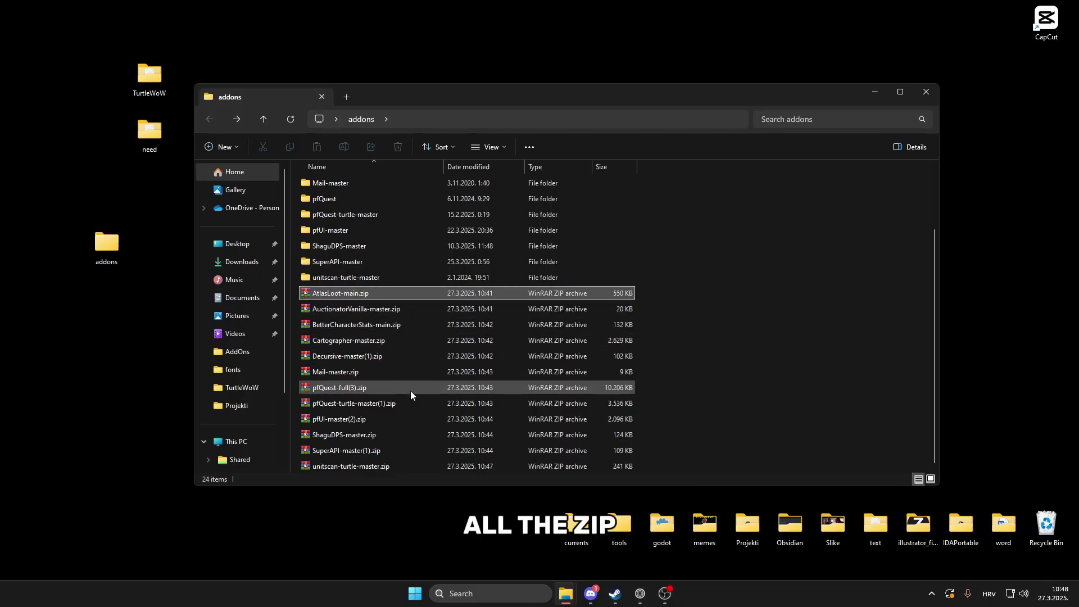
{"action": "left_click", "coordinate": [392, 464], "text": "shift"}
{"action": "key", "text": "Delete"}
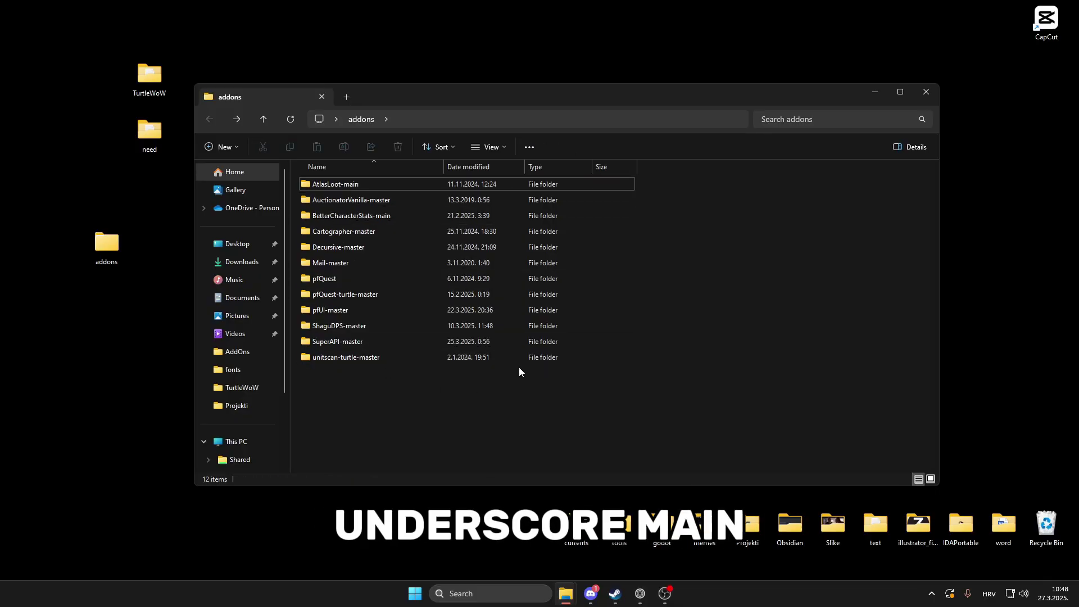
Step: Rename the AtlasLoot-main folder to AtlasLoot by removing the "-main" suffix
{"action": "left_click", "coordinate": [369, 183]}
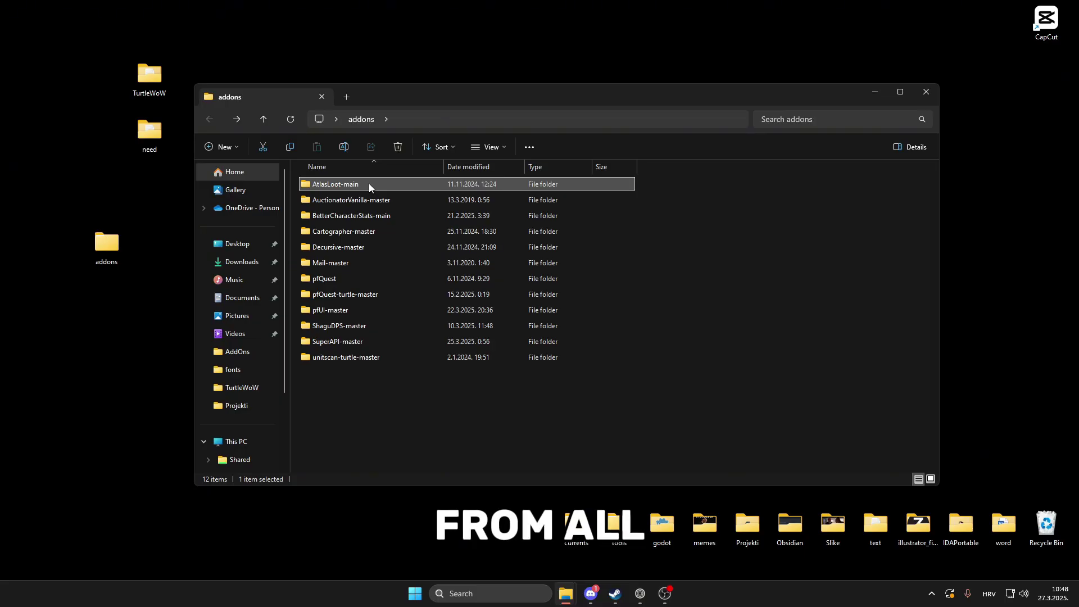
{"action": "left_click", "coordinate": [369, 184]}
{"action": "key", "text": "BackSpace"}
{"action": "key", "text": "BackSpace"}
{"action": "key", "text": "BackSpace"}
{"action": "key", "text": "BackSpace"}
{"action": "key", "text": "BackSpace"}
Step: Rename the AuctionatorVanilla-master folder to AuctionatorVanilla by removing the "-master" suffix
{"action": "left_click", "coordinate": [400, 200]}
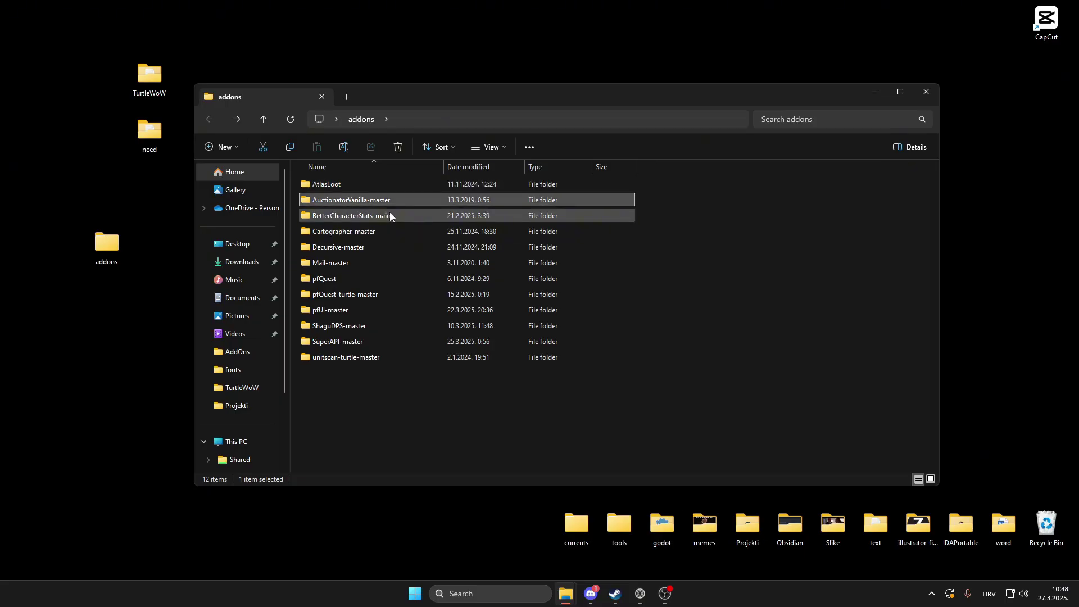
{"action": "left_click", "coordinate": [399, 200]}
{"action": "left_click", "coordinate": [395, 201]}
{"action": "key", "text": "BackSpace"}
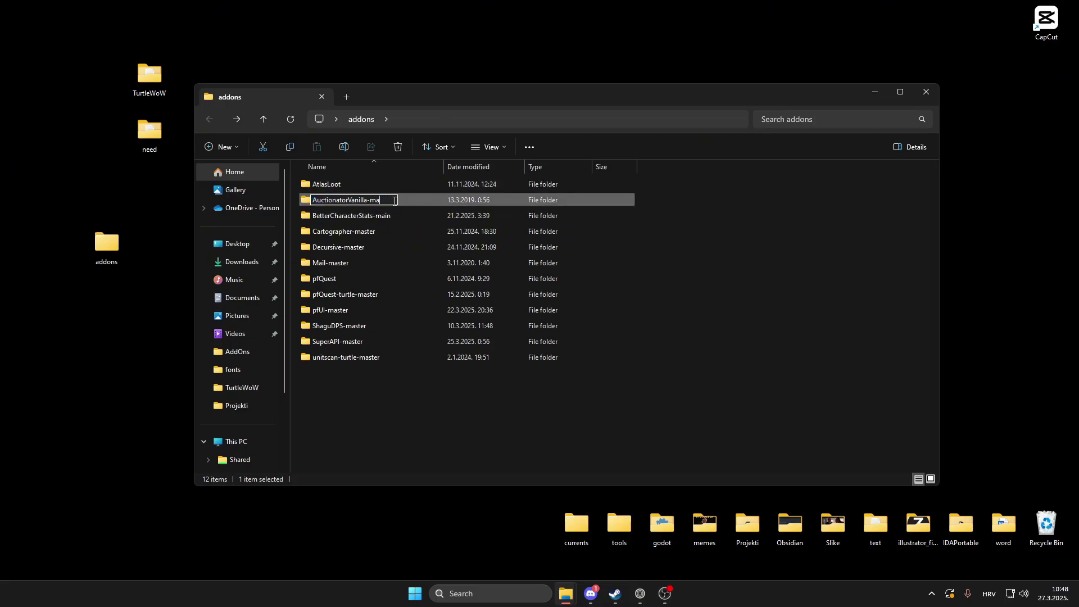
{"action": "key", "text": "BackSpace"}
{"action": "key", "text": "BackSpace"}
{"action": "key", "text": "BackSpace"}
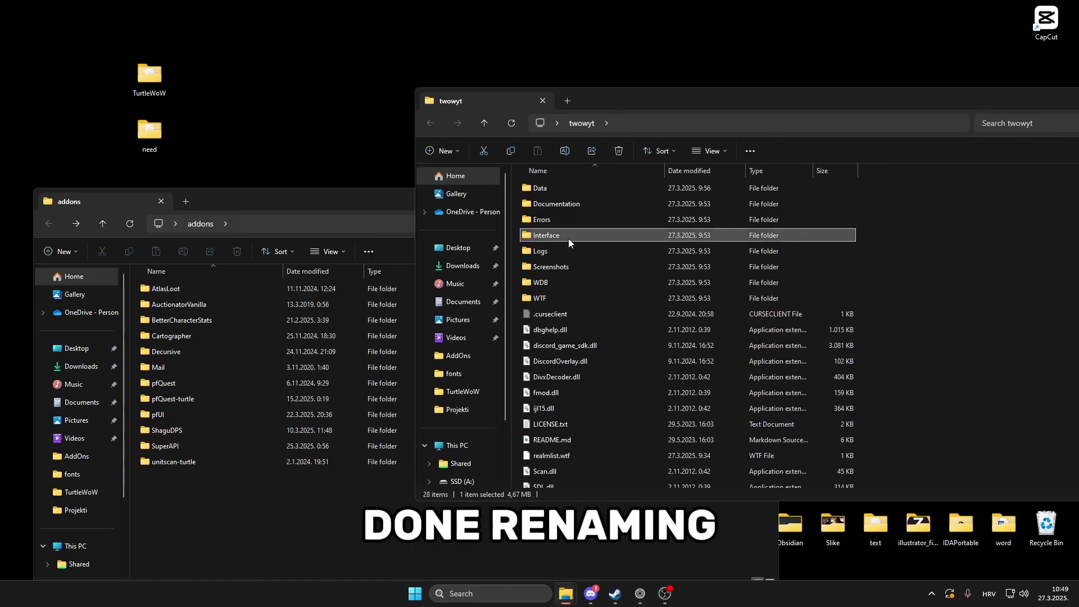
Step: Move all the renamed addon folders into twowyt's Interface\AddOns folder and close the source addons window
{"action": "double_click", "coordinate": [568, 238]}
{"action": "double_click", "coordinate": [544, 190]}
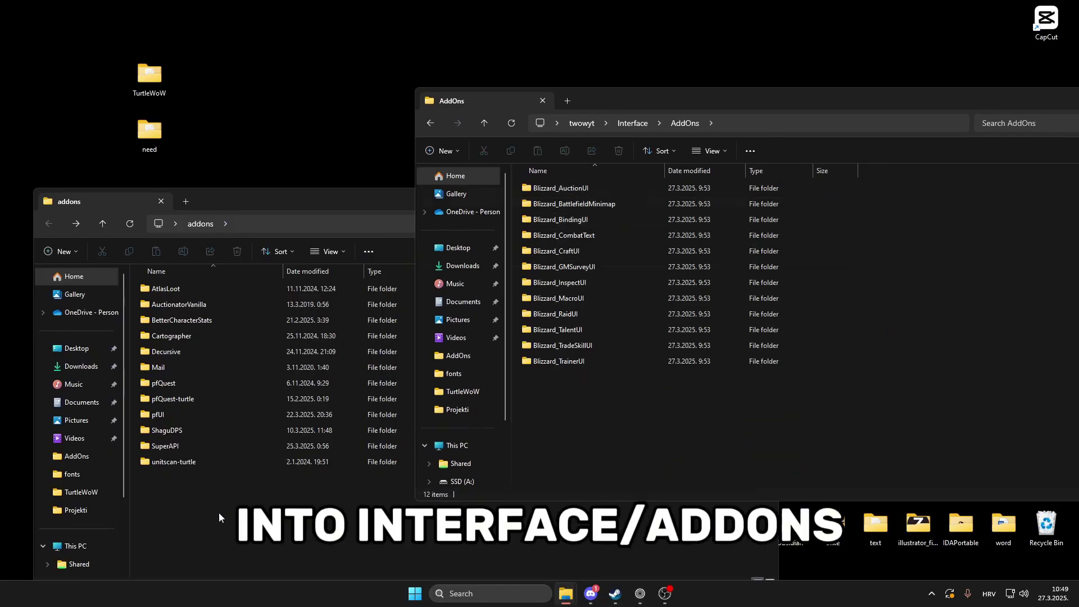
{"action": "left_click_drag", "start_coordinate": [218, 512], "coordinate": [957, 394]}
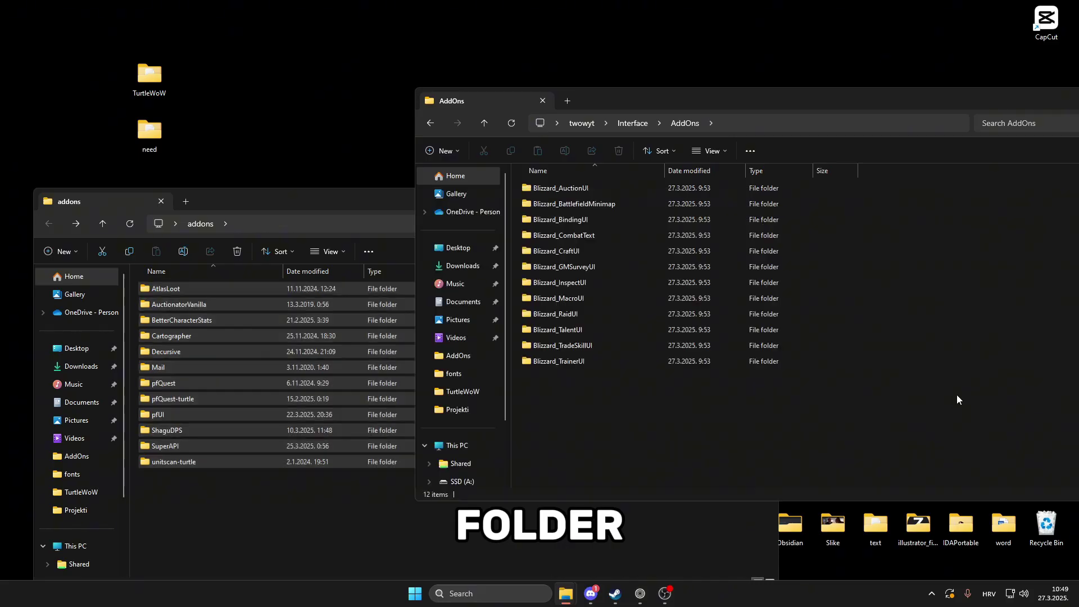
{"action": "key", "text": "alt+Tab"}
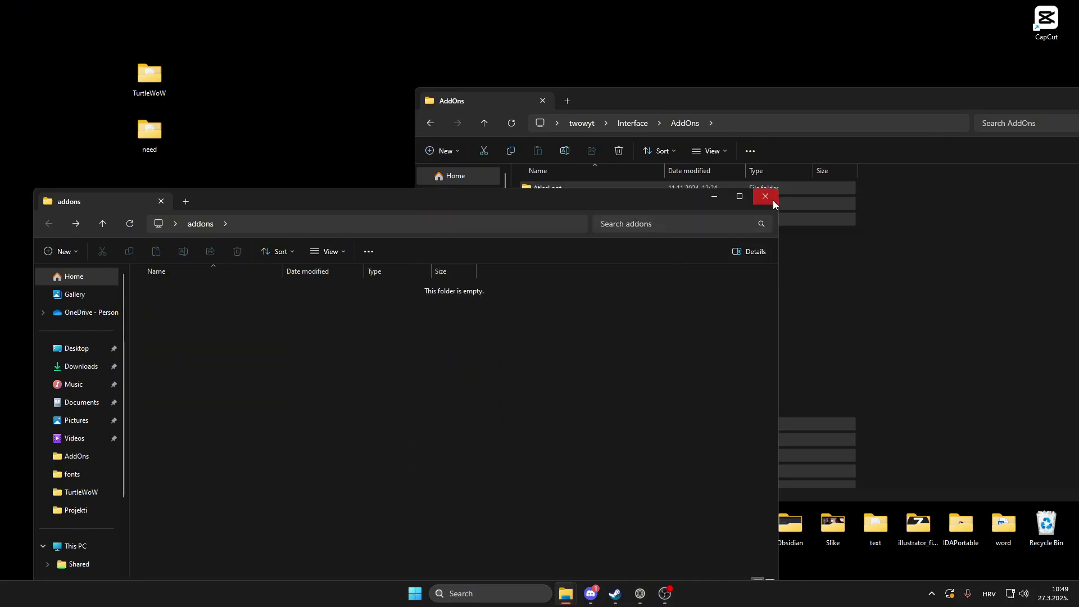
{"action": "left_click", "coordinate": [765, 196]}
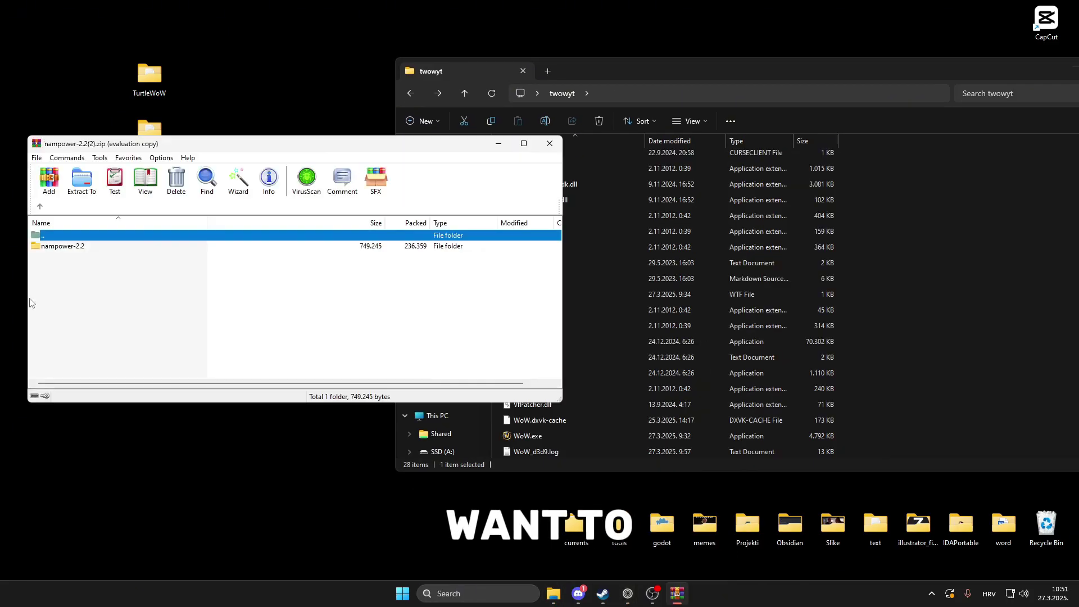
Step: Copy nampower.dll from the nampower-2.2 folder of the archive into the twowyt game folder and close the archive
{"action": "left_click", "coordinate": [86, 250]}
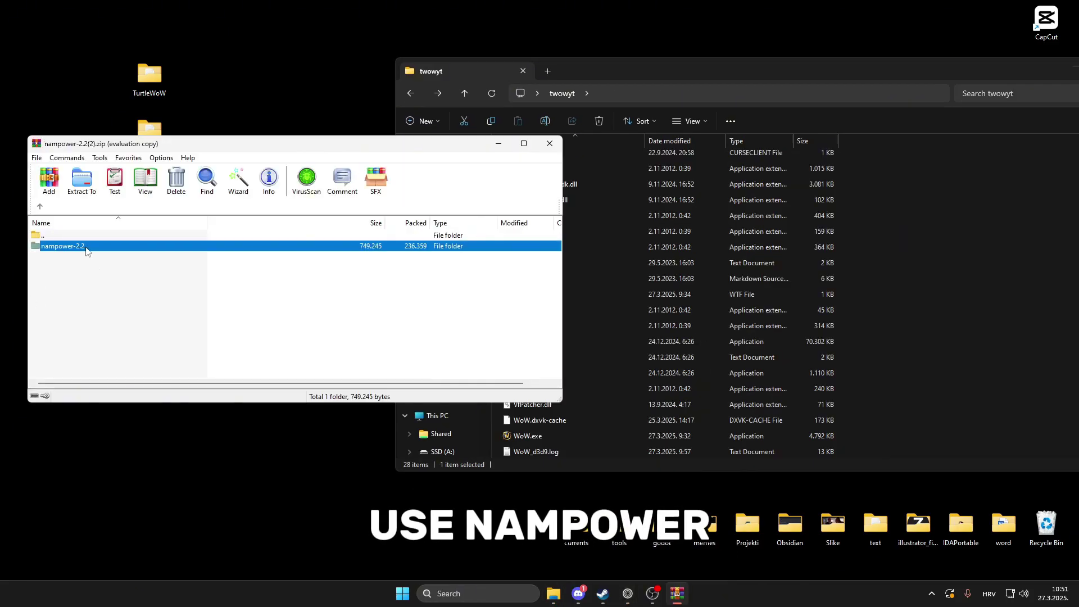
{"action": "double_click", "coordinate": [86, 249]}
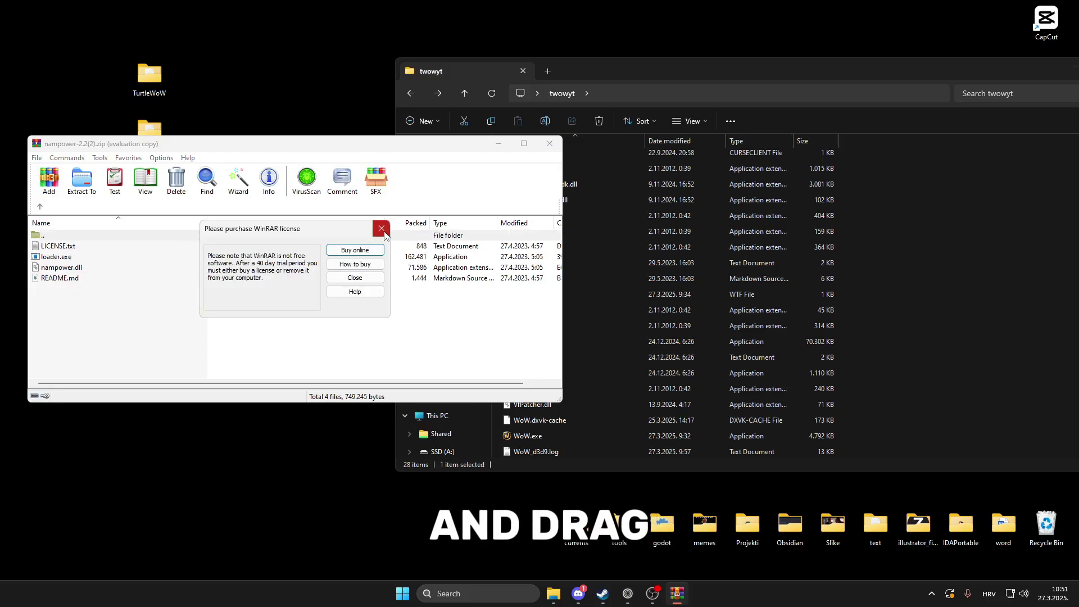
{"action": "left_click", "coordinate": [381, 230]}
{"action": "left_click_drag", "start_coordinate": [74, 270], "coordinate": [992, 314]}
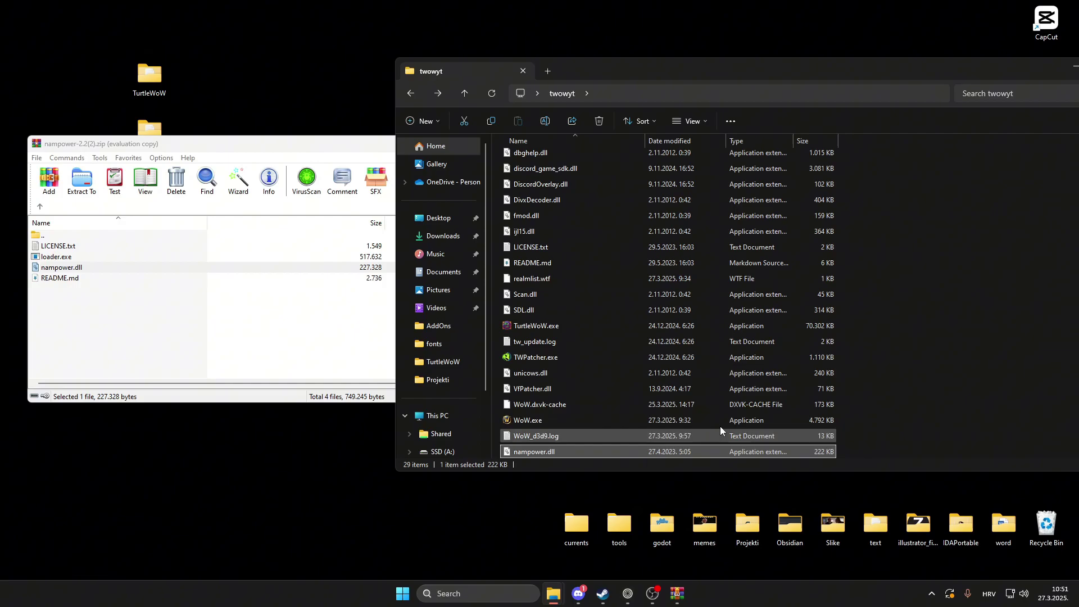
{"action": "left_click", "coordinate": [305, 148]}
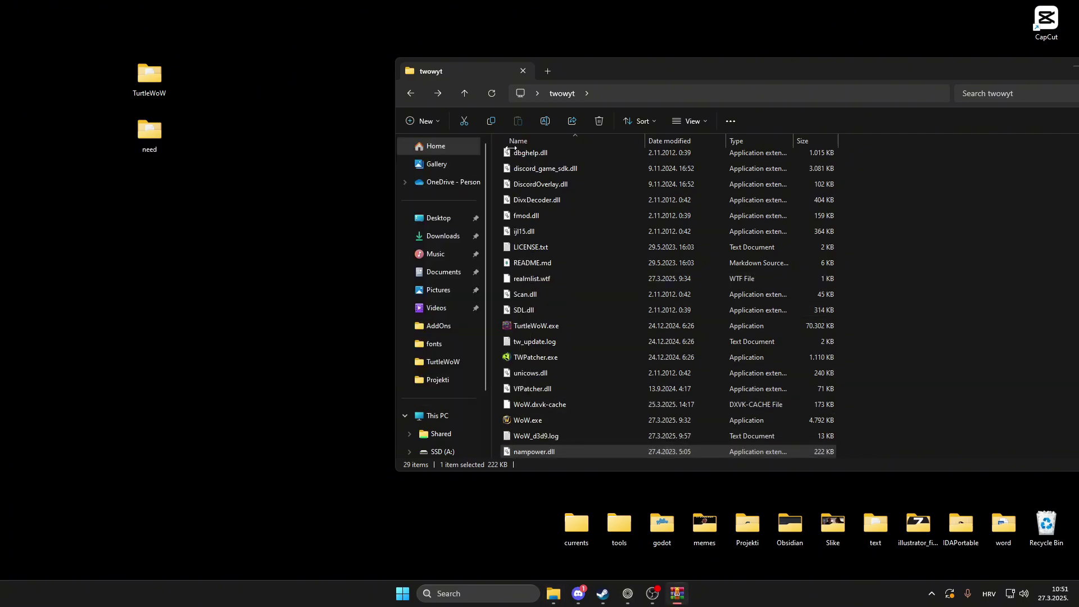
Step: Copy SuperWoWhook.dll from the SuperWoW release 1.5.1 archive into the twowyt game folder and close the archive
{"action": "left_click", "coordinate": [516, 144]}
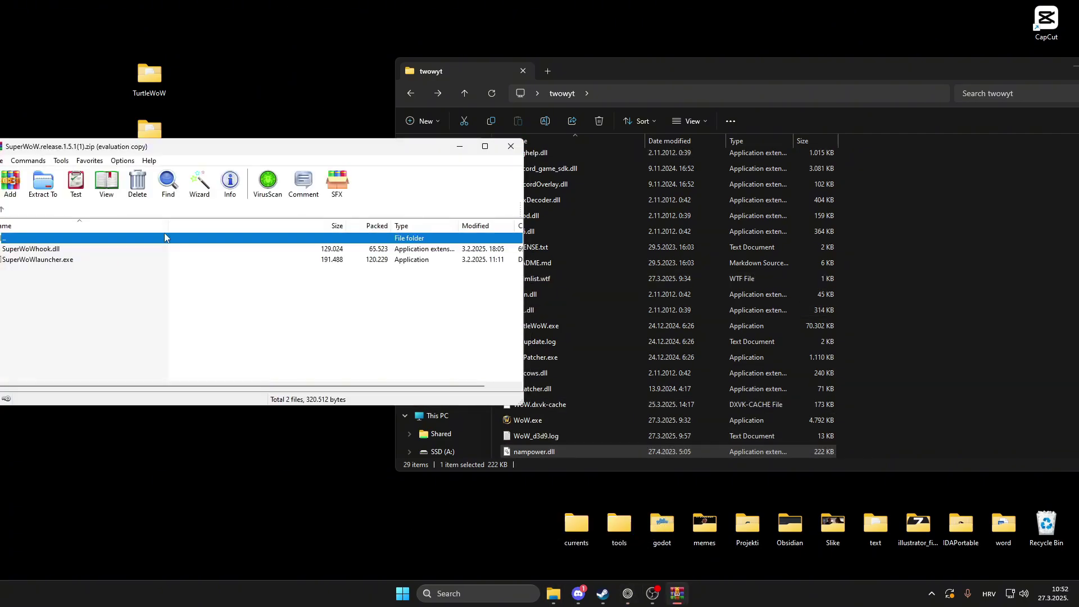
{"action": "left_click_drag", "start_coordinate": [155, 151], "coordinate": [279, 149]}
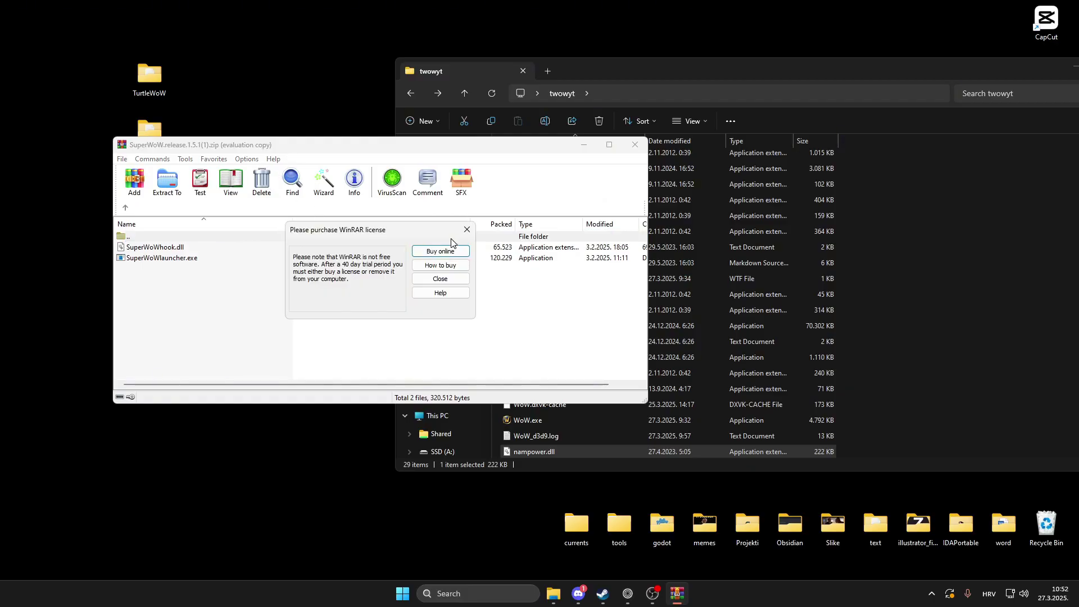
{"action": "left_click", "coordinate": [467, 230]}
{"action": "left_click_drag", "start_coordinate": [196, 152], "coordinate": [290, 139]}
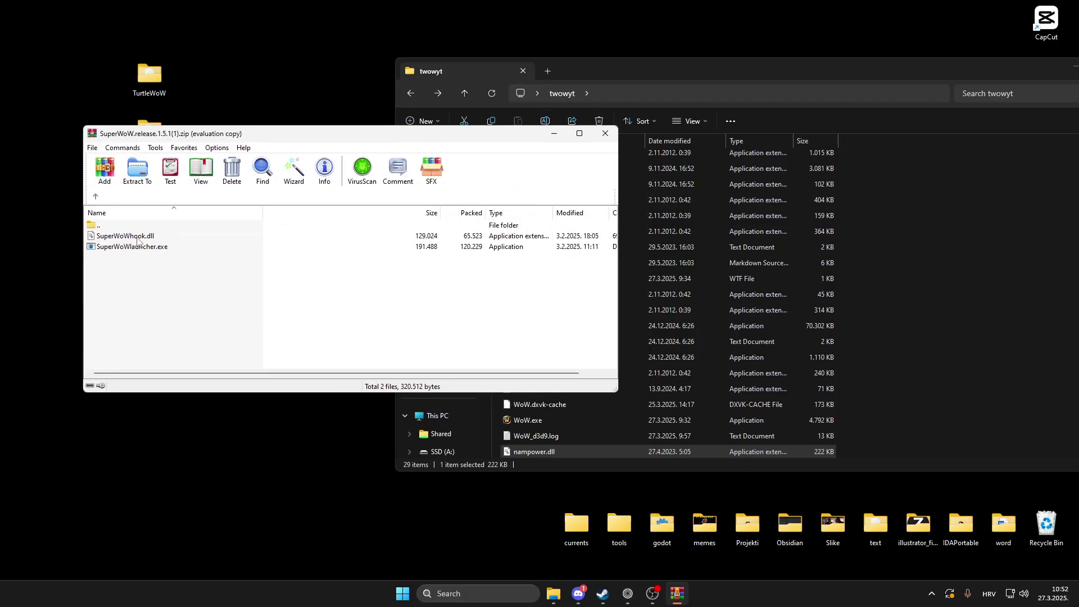
{"action": "left_click_drag", "start_coordinate": [138, 236], "coordinate": [178, 236]}
{"action": "left_click_drag", "start_coordinate": [938, 290], "coordinate": [938, 290]}
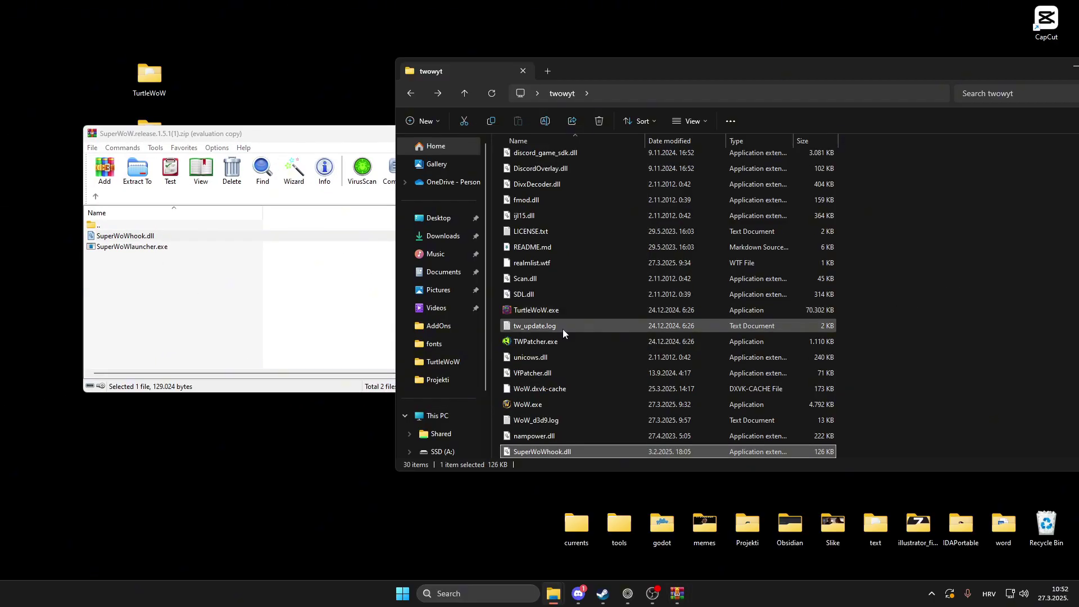
{"action": "left_click", "coordinate": [360, 285]}
{"action": "left_click", "coordinate": [606, 134]}
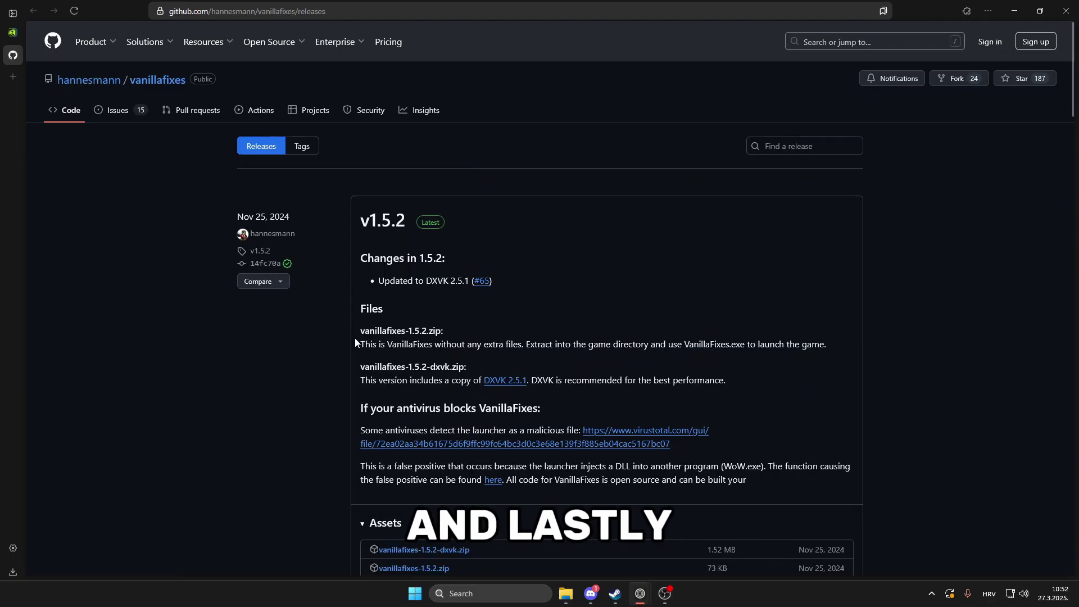
Step: Download vanillafixes-1.5.2-dxvk.zip and copy all its files into the twowyt folder, replacing the existing VfPatcher.dll, then close the archive
{"action": "scroll", "coordinate": [620, 308], "scroll_direction": "down", "scroll_amount": 2}
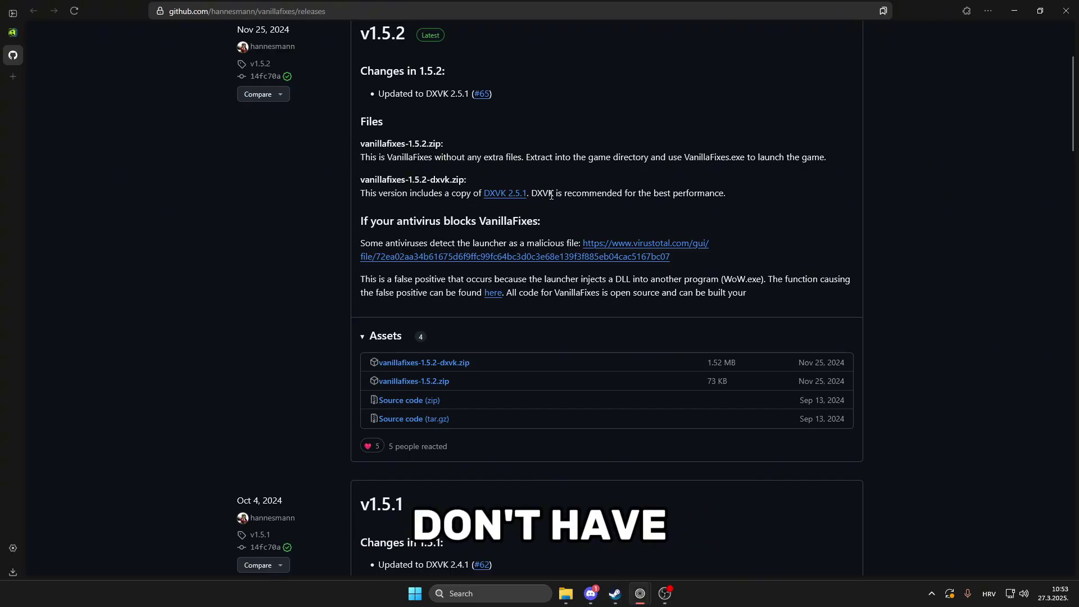
{"action": "left_click", "coordinate": [454, 368]}
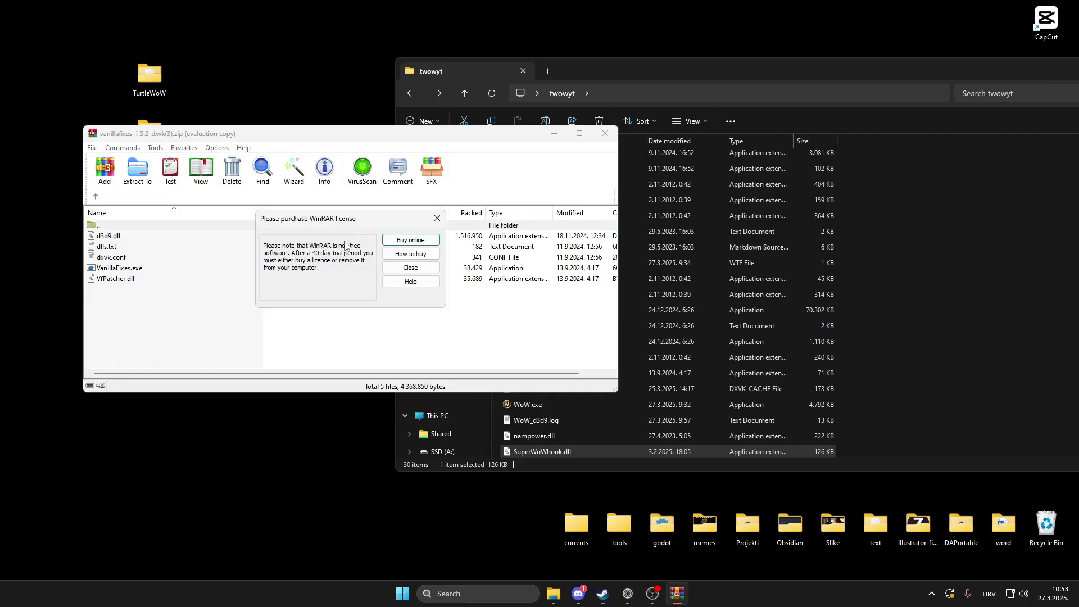
{"action": "left_click", "coordinate": [437, 218]}
{"action": "left_click_drag", "start_coordinate": [162, 332], "coordinate": [118, 239]}
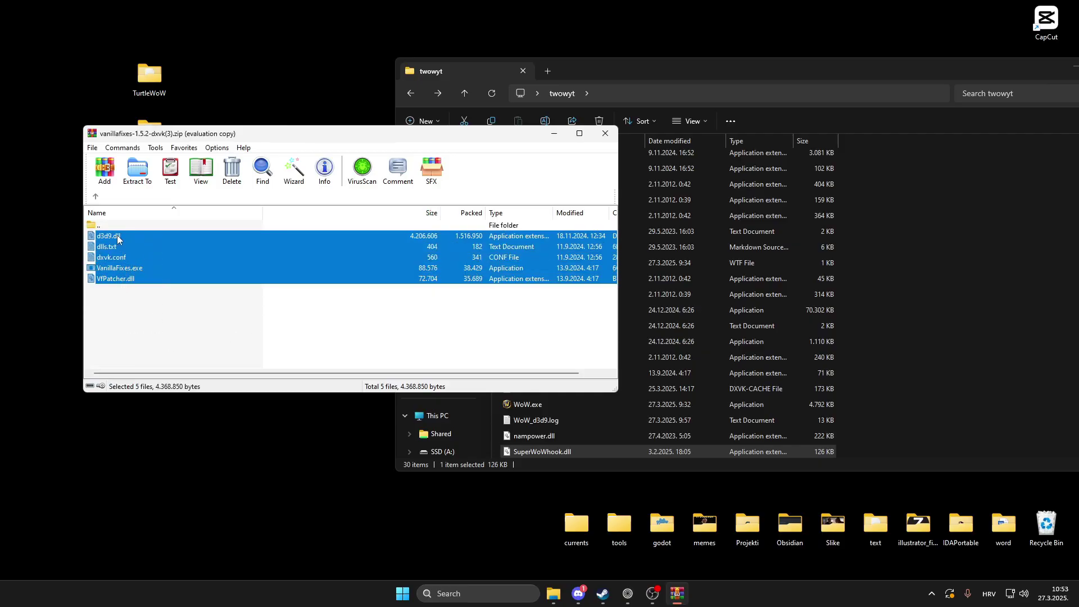
{"action": "left_click_drag", "start_coordinate": [997, 278], "coordinate": [1003, 276]}
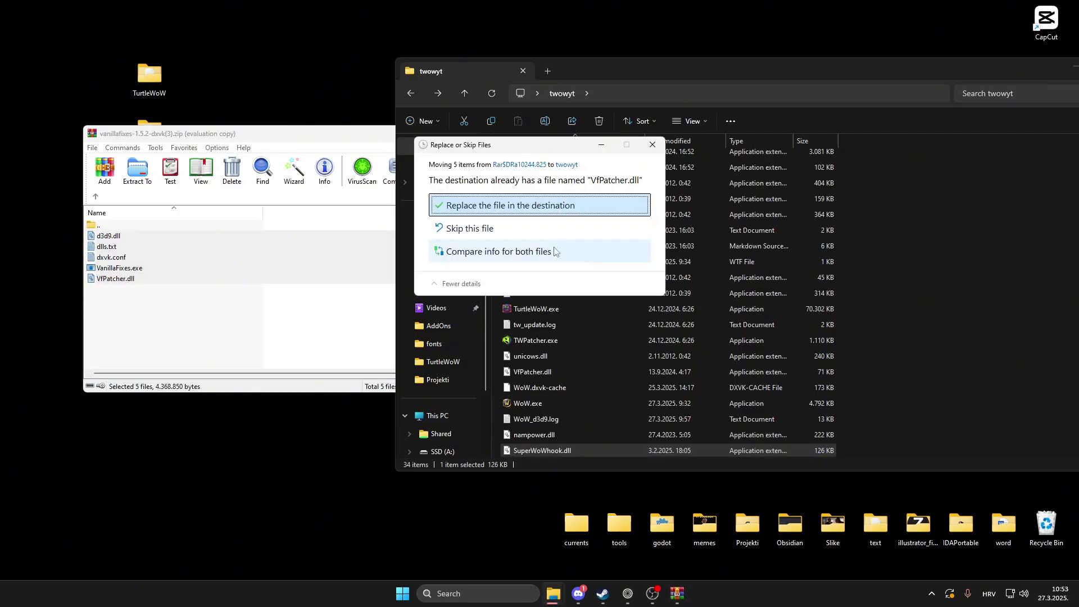
{"action": "left_click", "coordinate": [526, 209]}
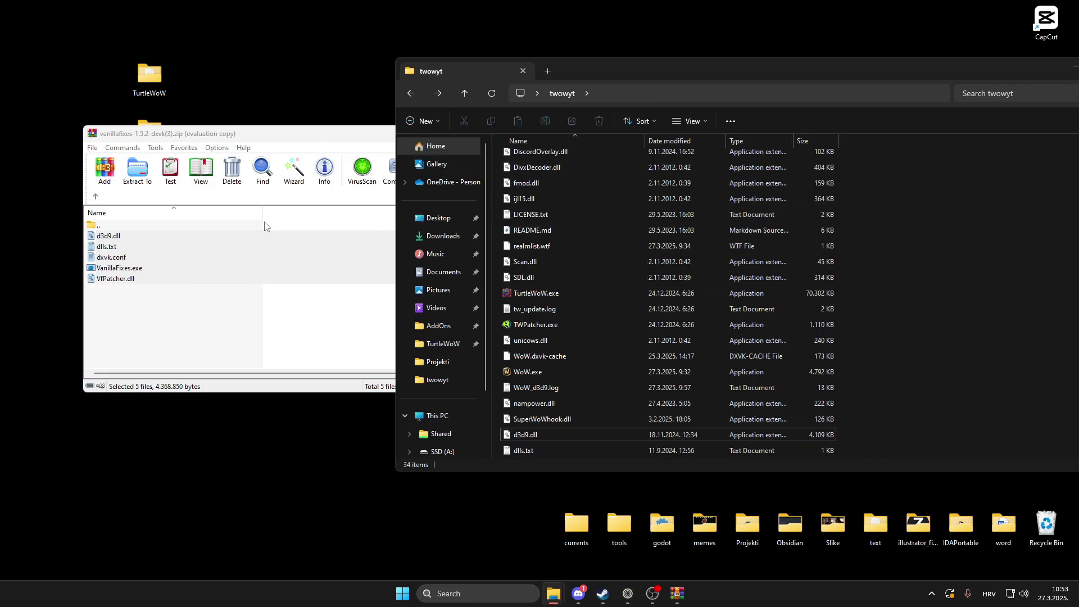
{"action": "left_click_drag", "start_coordinate": [309, 140], "coordinate": [260, 166]}
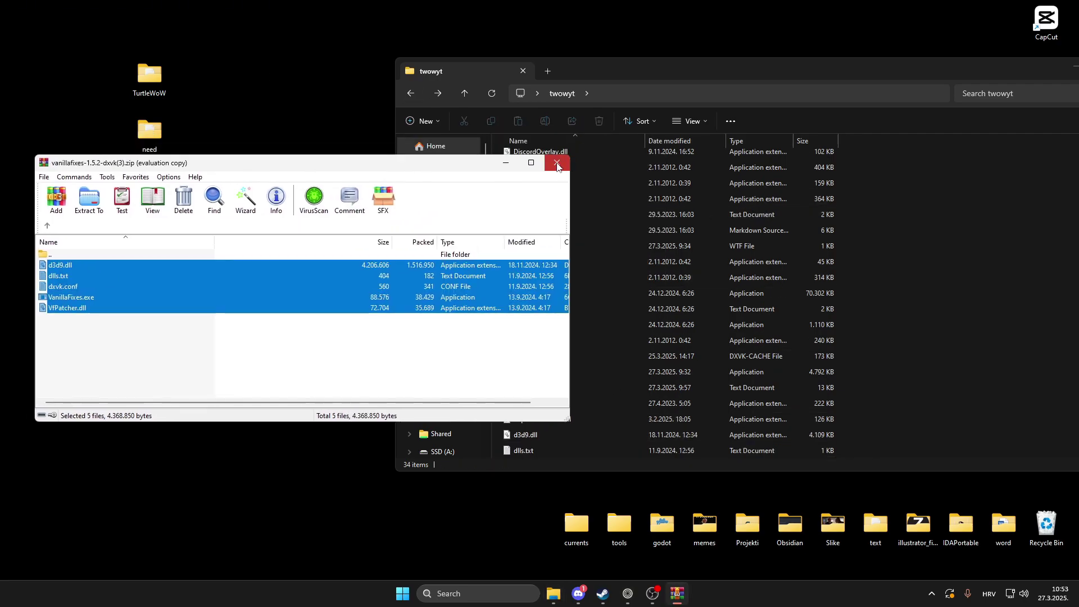
{"action": "left_click", "coordinate": [557, 164]}
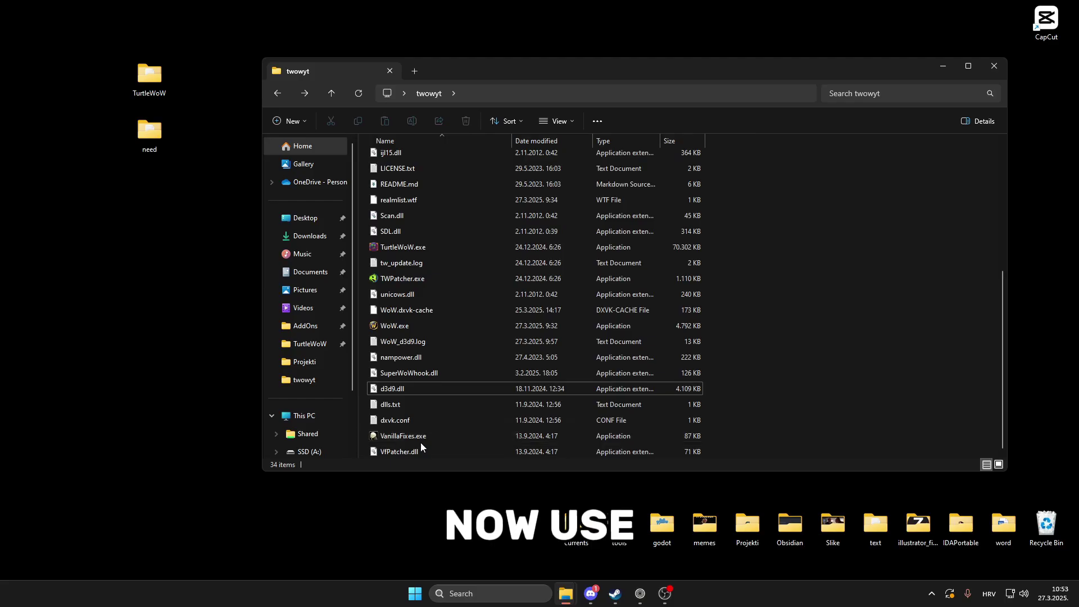
Step: Launch the game through VanillaFixes.exe in the twowyt folder and accept loading the additional DLLs
{"action": "left_click", "coordinate": [409, 439]}
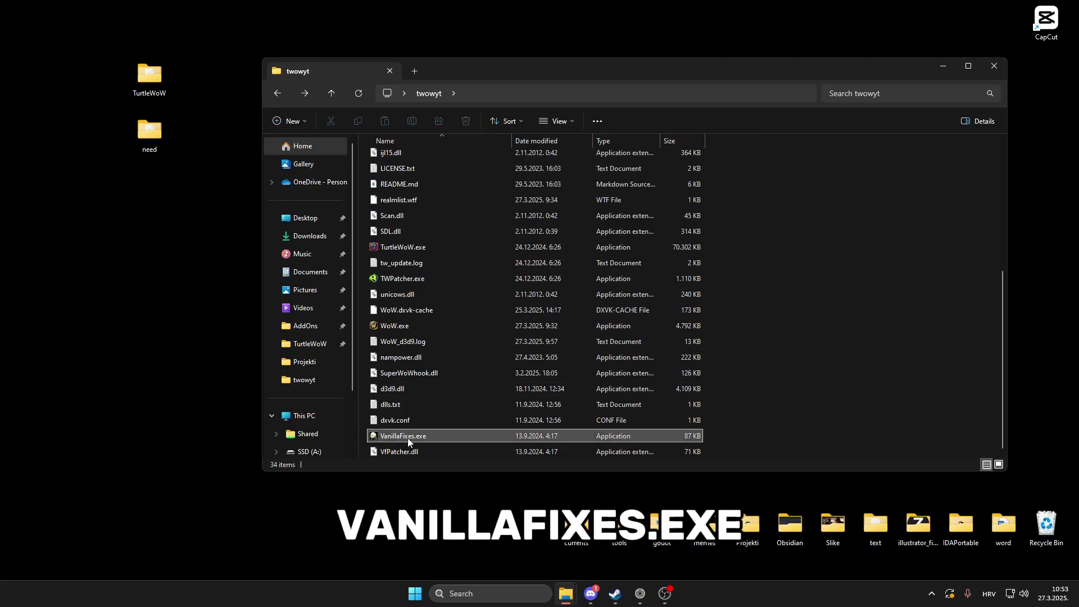
{"action": "double_click", "coordinate": [440, 437]}
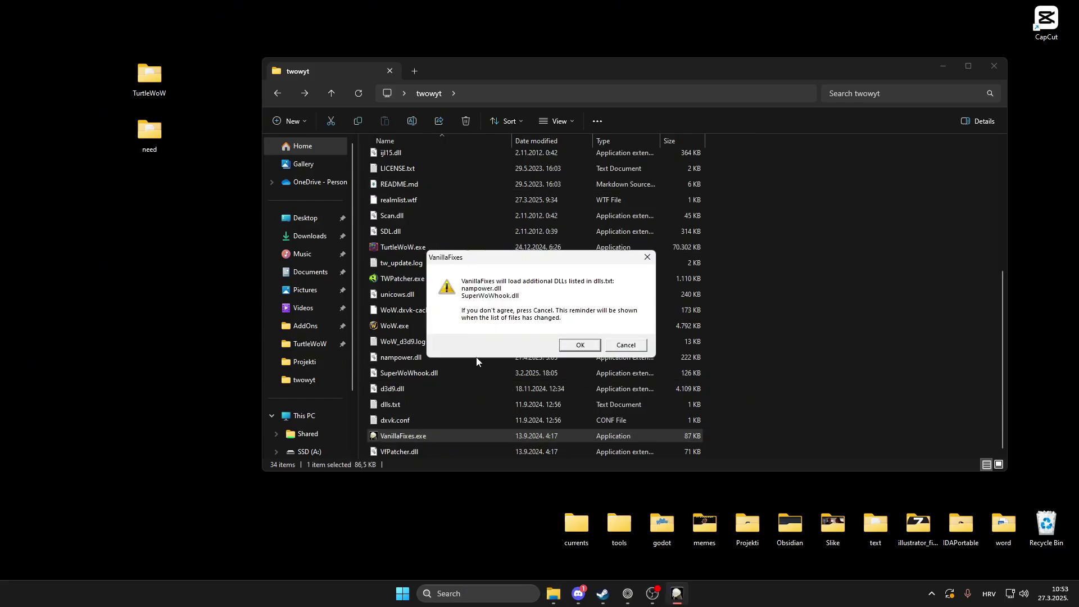
{"action": "left_click", "coordinate": [580, 346]}
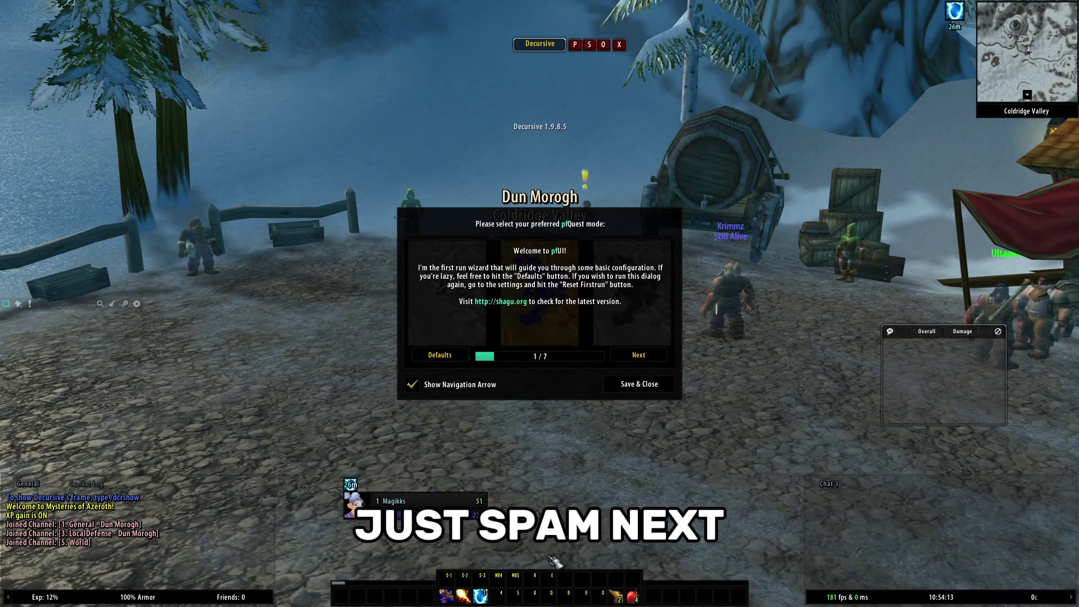
Step: Step through the pfUI first-run wizard with its preselected options, and save the pfQuest mode selection
{"action": "left_click", "coordinate": [642, 364]}
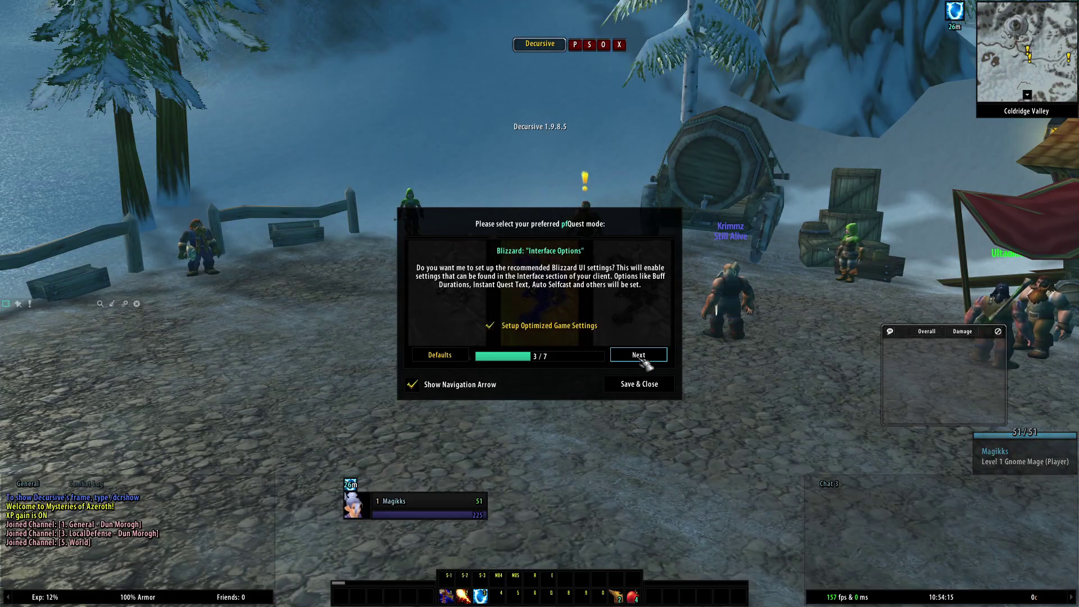
{"action": "left_click", "coordinate": [641, 365]}
{"action": "left_click", "coordinate": [641, 365]}
{"action": "left_click", "coordinate": [641, 364]}
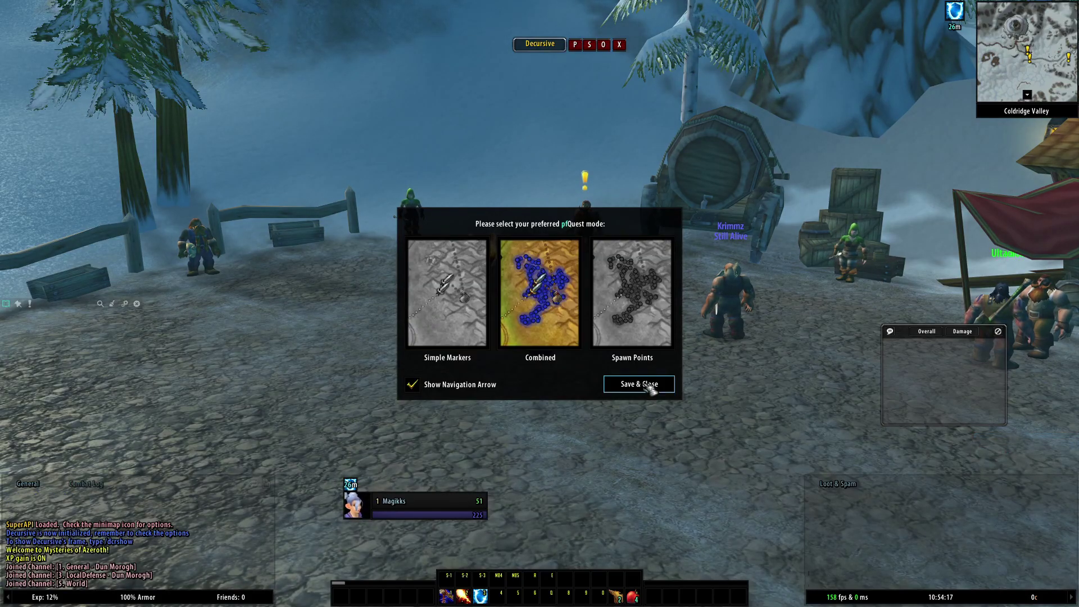
{"action": "left_click", "coordinate": [650, 387]}
{"action": "scroll", "coordinate": [594, 305], "scroll_direction": "up", "scroll_amount": 5}
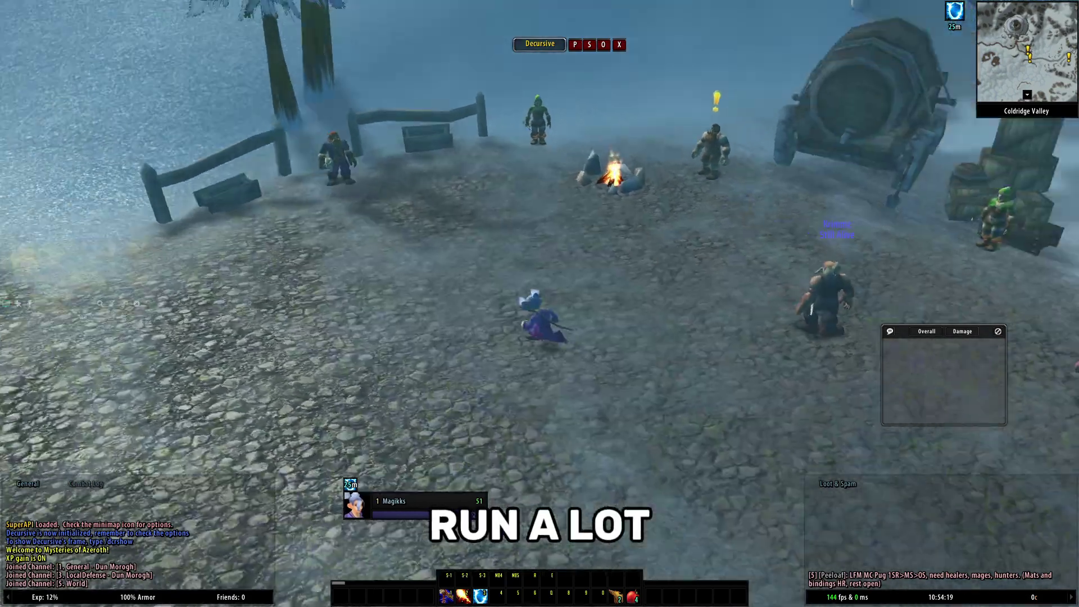
{"action": "key", "text": "d"}
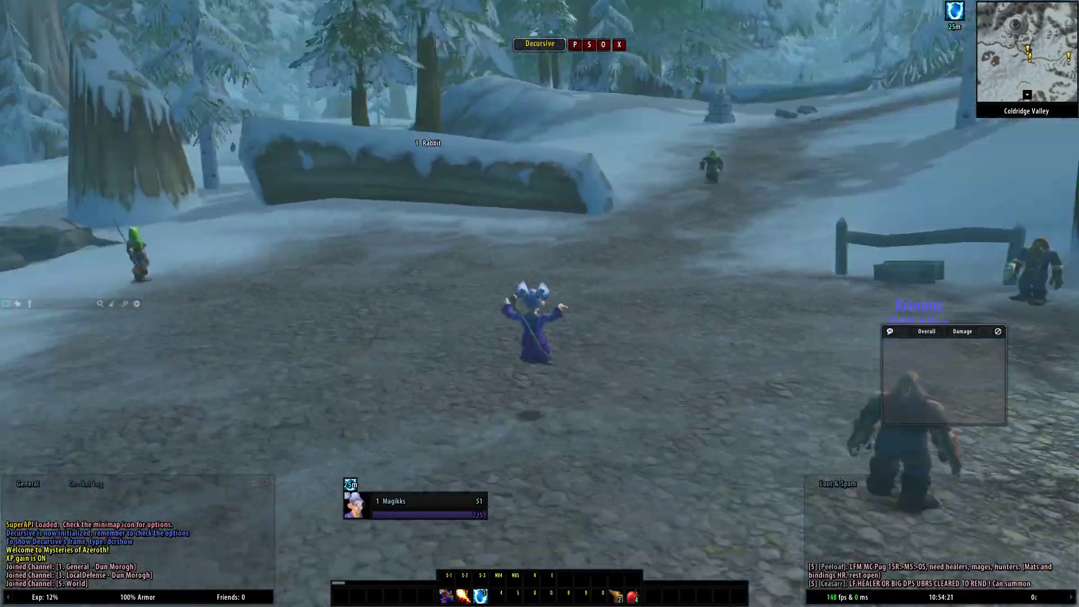
{"action": "key", "text": "d"}
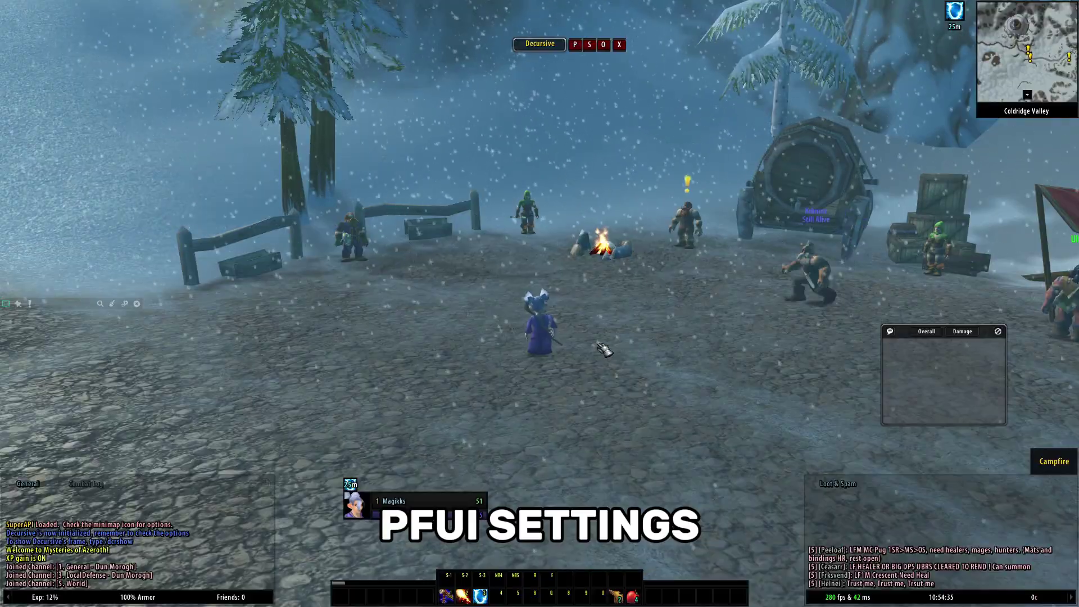
Step: Open the pfUI configuration and look through its Settings, Unit Frames, Bags & Bank, Loot, Buffs and About sections
{"action": "key", "text": "Escape"}
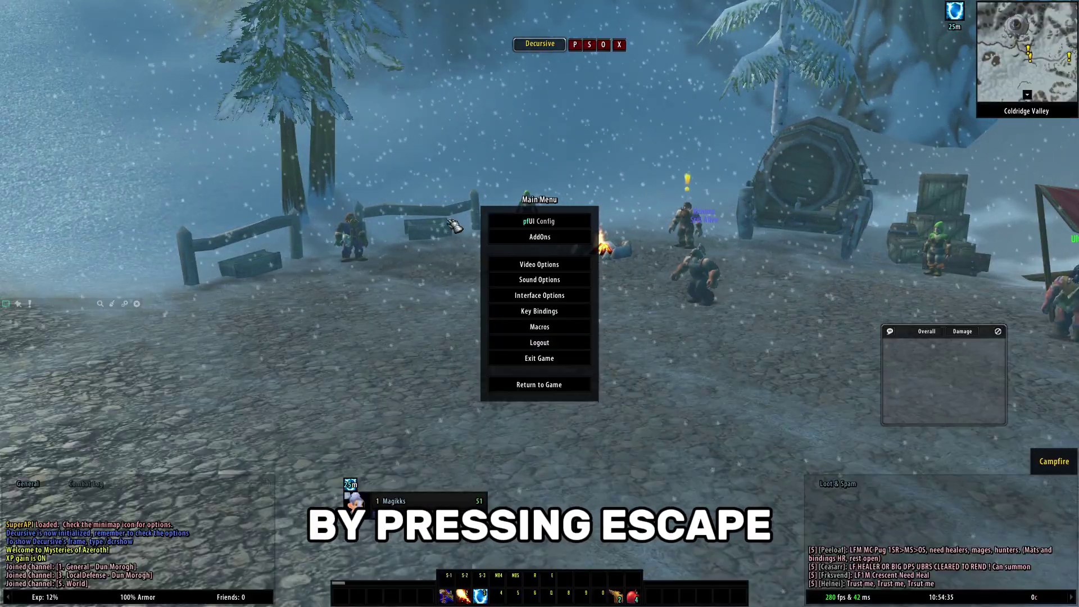
{"action": "left_click", "coordinate": [550, 223]}
{"action": "left_click", "coordinate": [340, 173]}
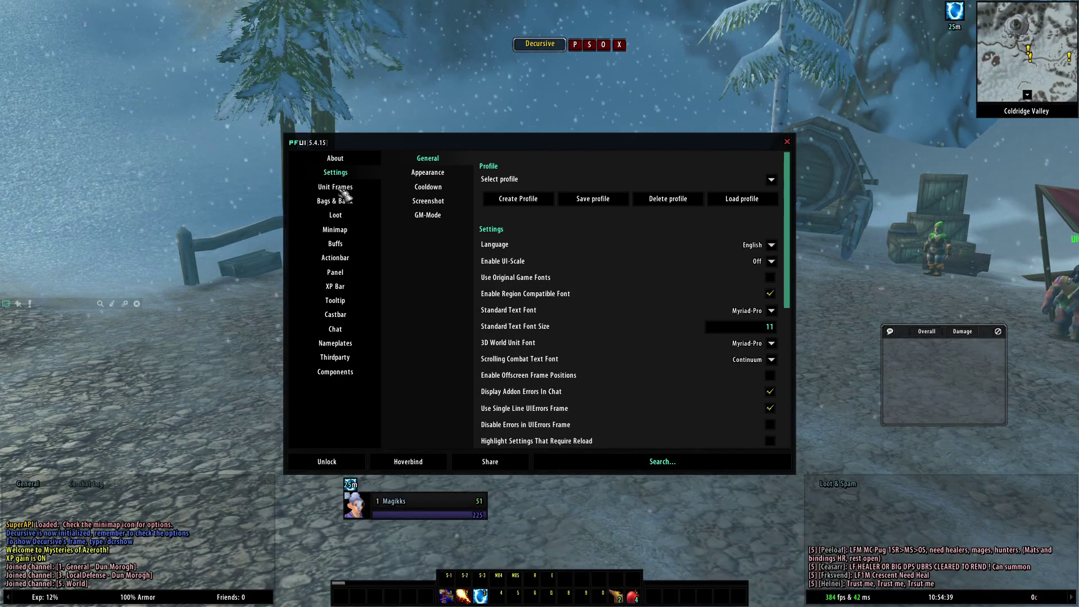
{"action": "left_click", "coordinate": [340, 187]}
{"action": "left_click", "coordinate": [340, 201]}
{"action": "left_click", "coordinate": [341, 215]}
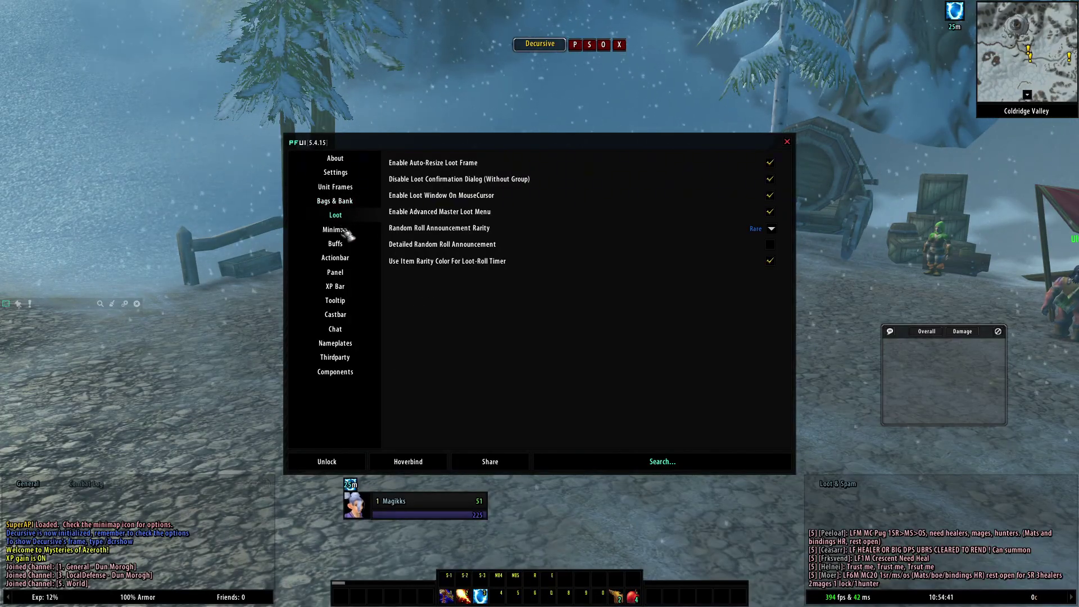
{"action": "left_click", "coordinate": [342, 244]}
{"action": "left_click", "coordinate": [340, 164]}
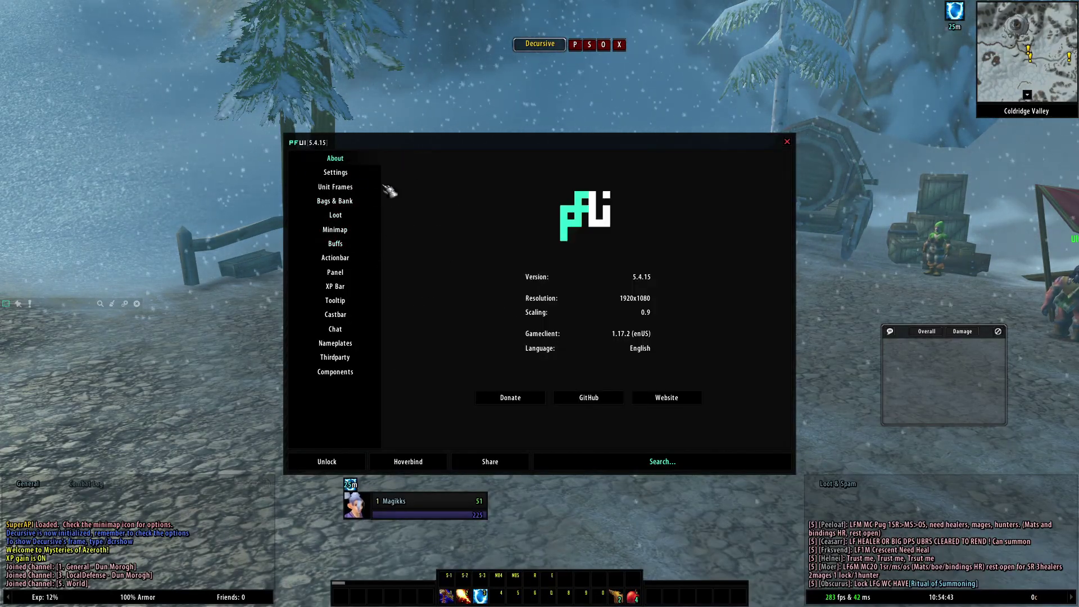
{"action": "left_click", "coordinate": [343, 173]}
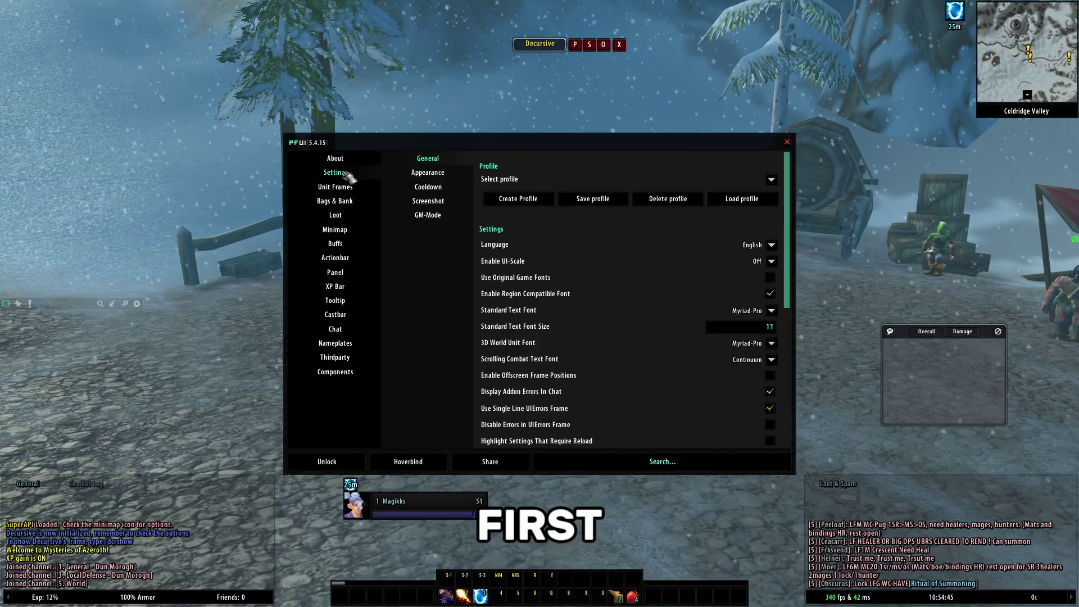
Step: Enable Trigger Actions On Key Down in pfUI's general Actionbar settings and close the configuration
{"action": "left_click", "coordinate": [338, 258]}
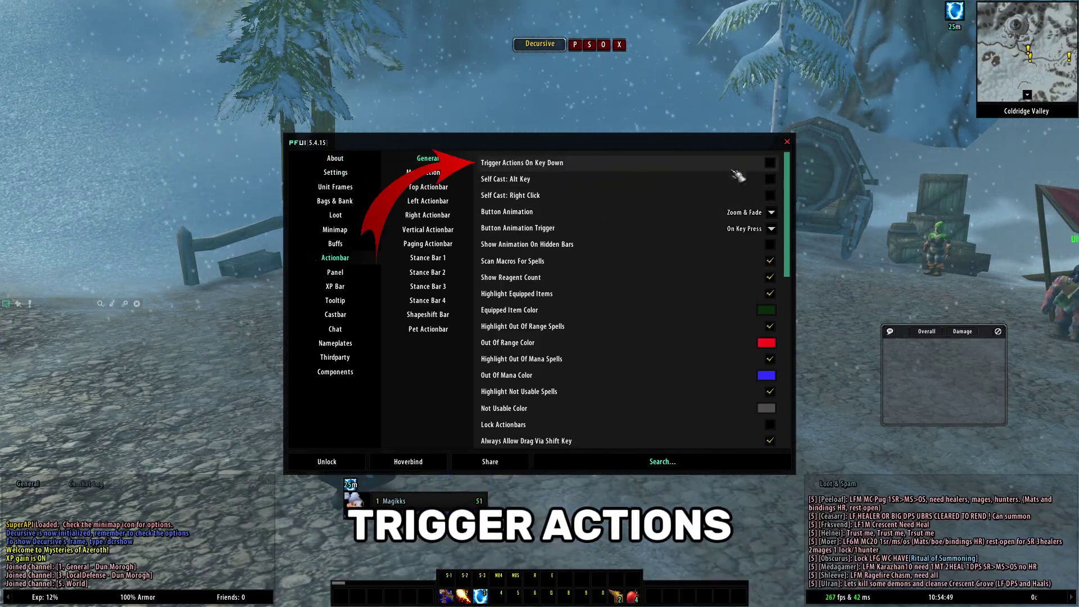
{"action": "left_click", "coordinate": [770, 162]}
{"action": "left_click", "coordinate": [787, 142]}
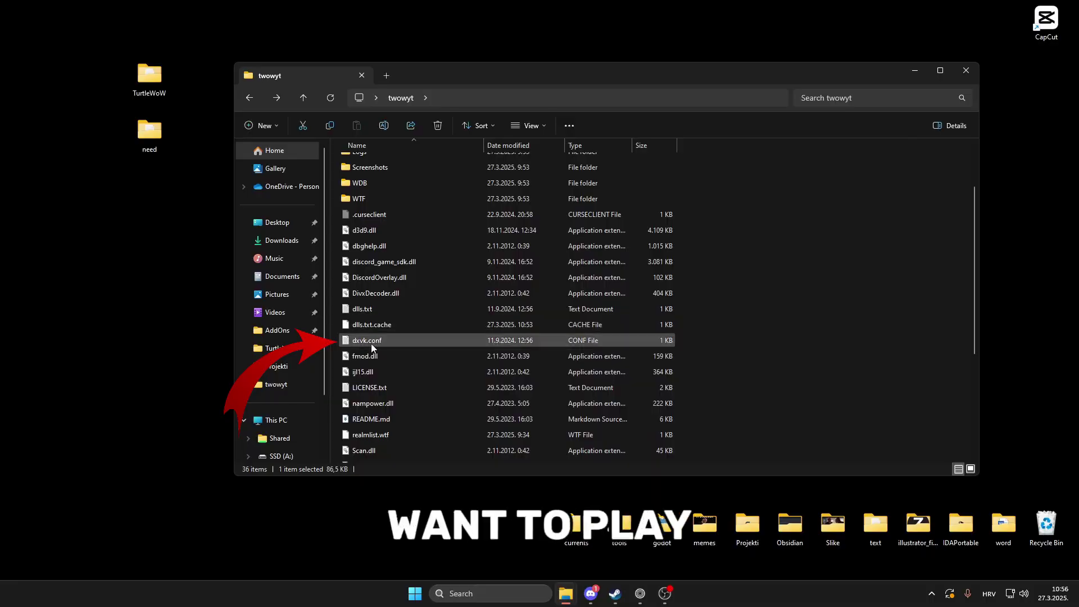
Step: Open dxvk.conf from the twowyt folder and uncomment the d3d9.enableDialogMode = True line to force borderless fullscreen
{"action": "left_click", "coordinate": [350, 342]}
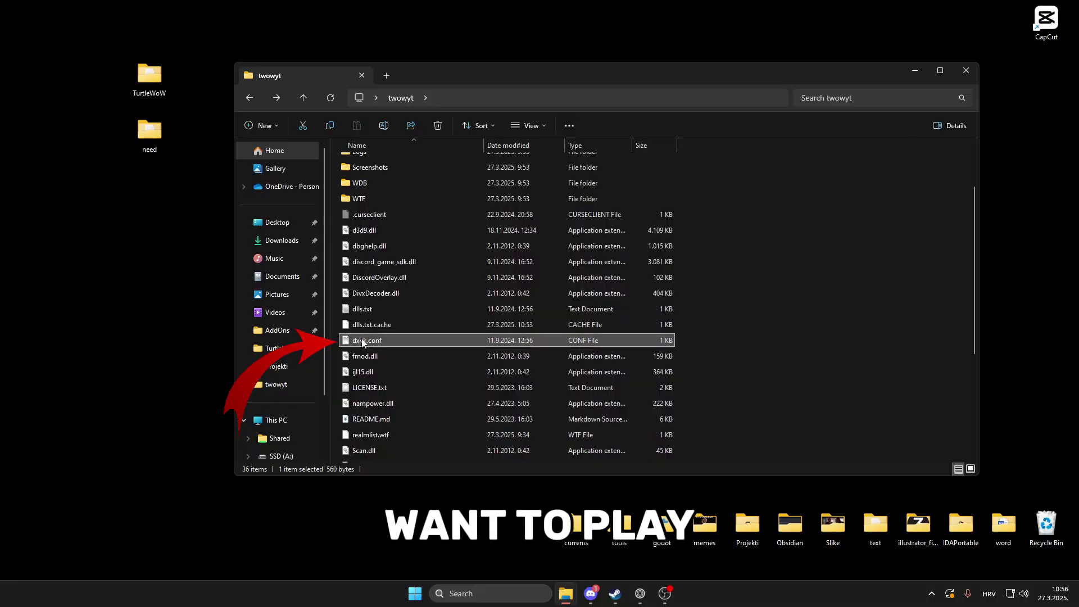
{"action": "double_click", "coordinate": [415, 341]}
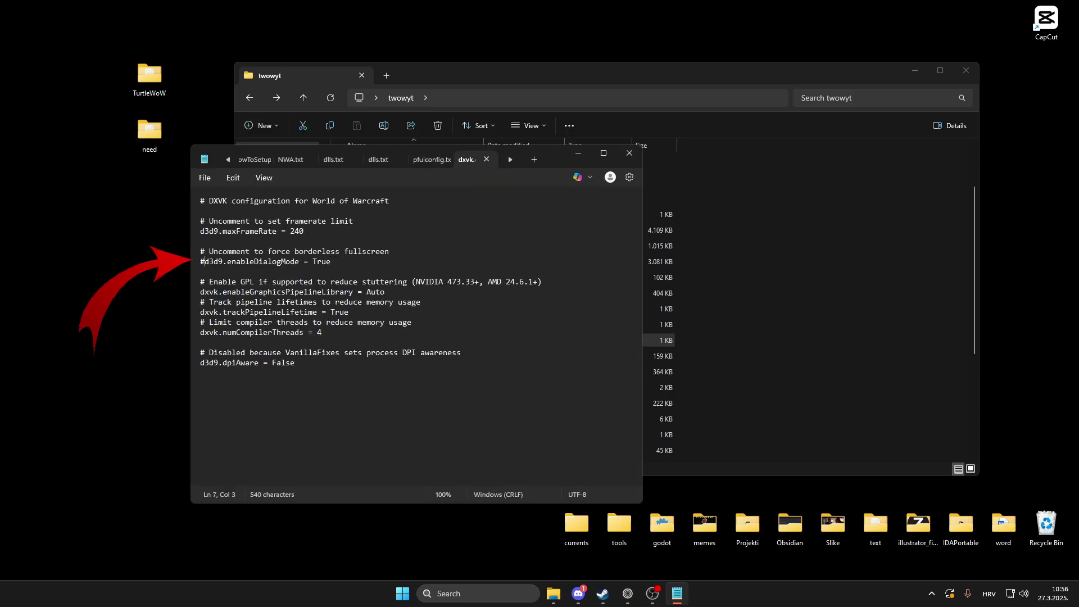
{"action": "key", "text": "BackSpace"}
{"action": "key", "text": "BackSpace"}
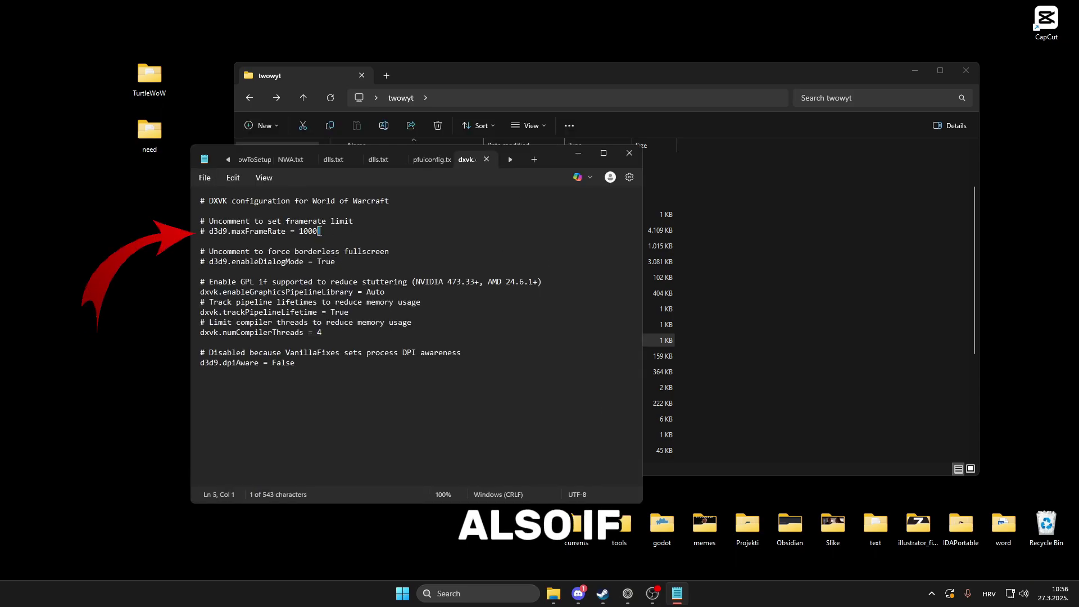
Step: Uncomment the d3d9.maxFrameRate line in dxvk.conf to activate the framerate limit
{"action": "left_click_drag", "start_coordinate": [201, 231], "coordinate": [317, 230]}
{"action": "left_click", "coordinate": [209, 231]}
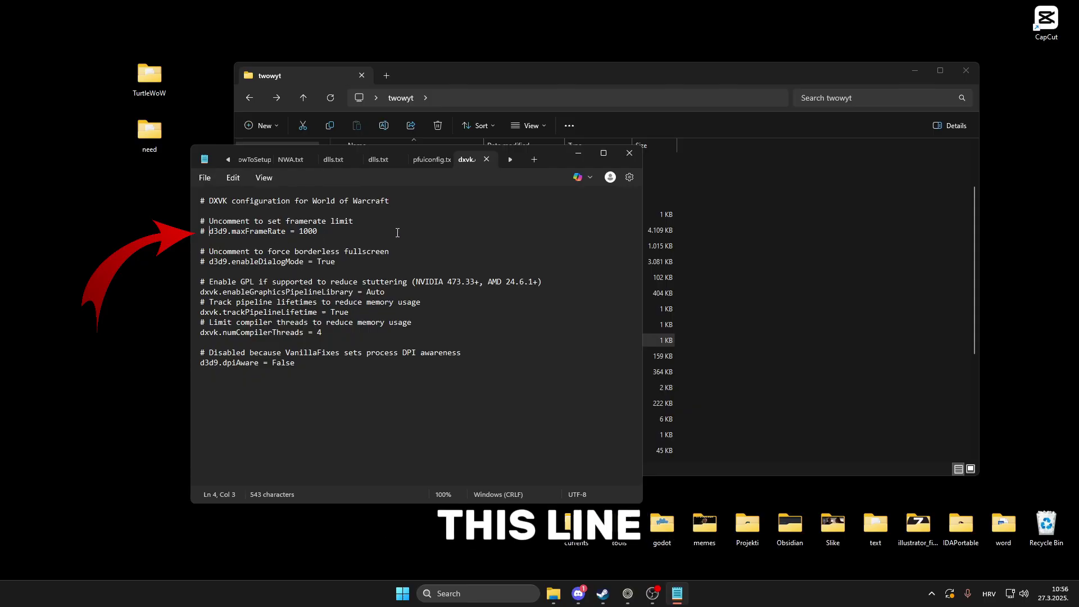
{"action": "key", "text": "BackSpace"}
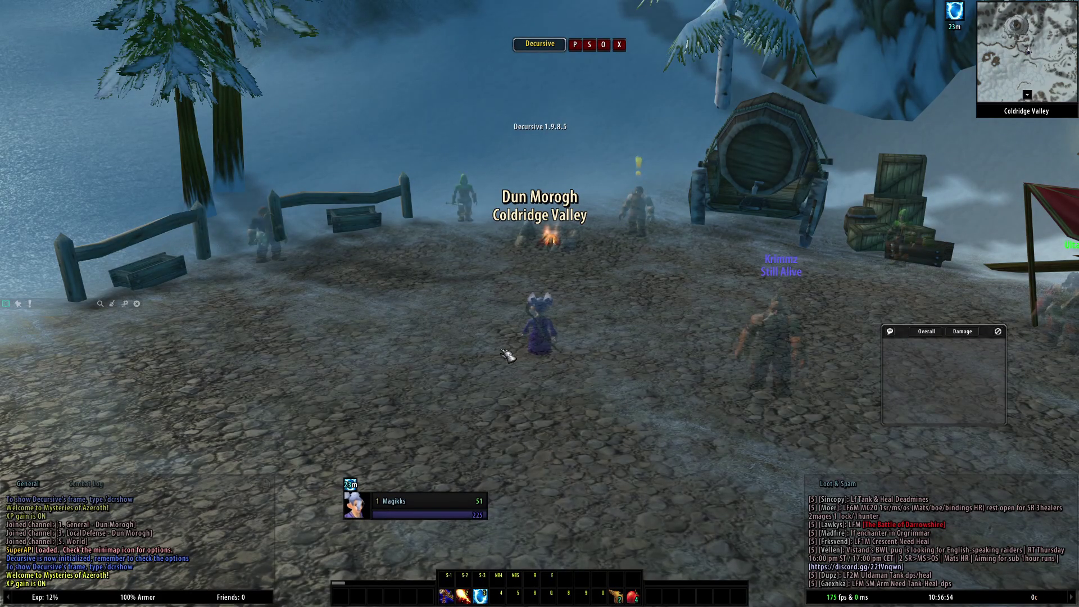
Step: Open the game's Key Bindings and unbind the Left Arrow key from the Turn Left command
{"action": "key", "text": "Escape"}
{"action": "left_click", "coordinate": [554, 312]}
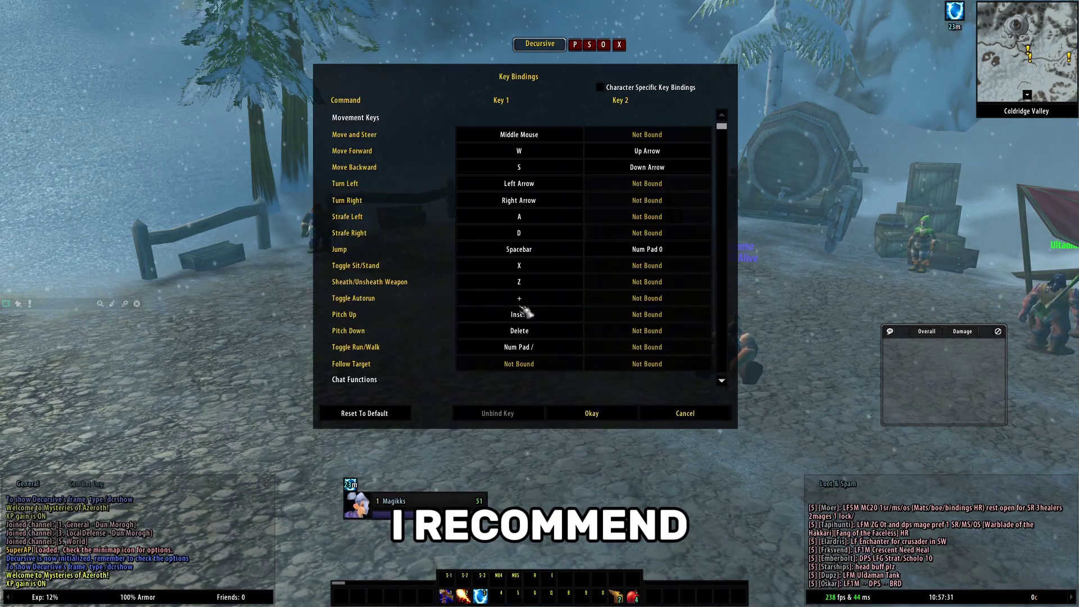
{"action": "scroll", "coordinate": [715, 123], "scroll_direction": "down", "scroll_amount": 1}
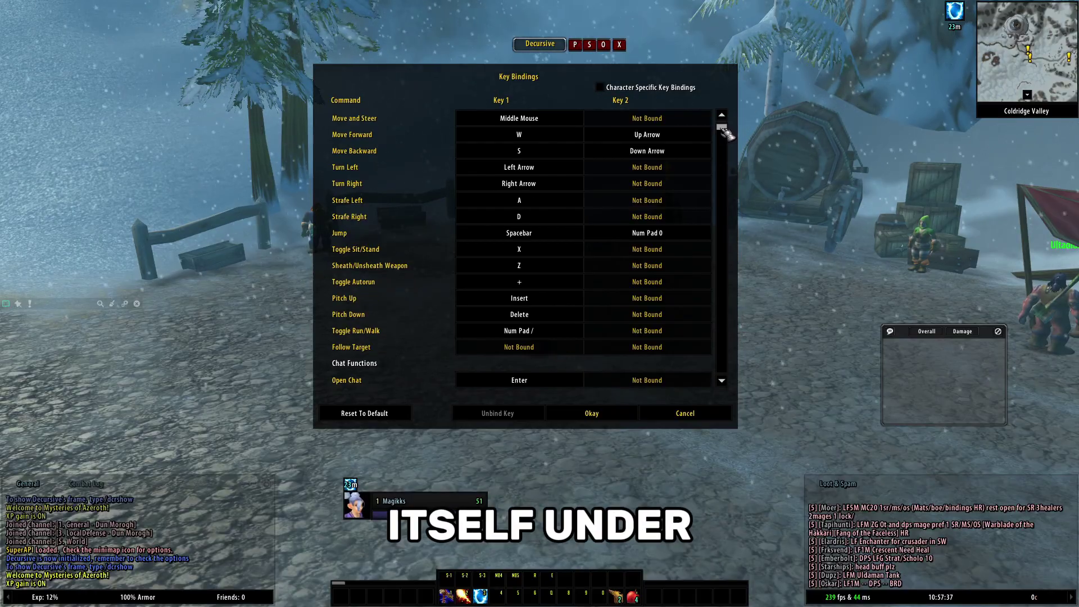
{"action": "left_click", "coordinate": [538, 172]}
{"action": "left_click", "coordinate": [497, 413]}
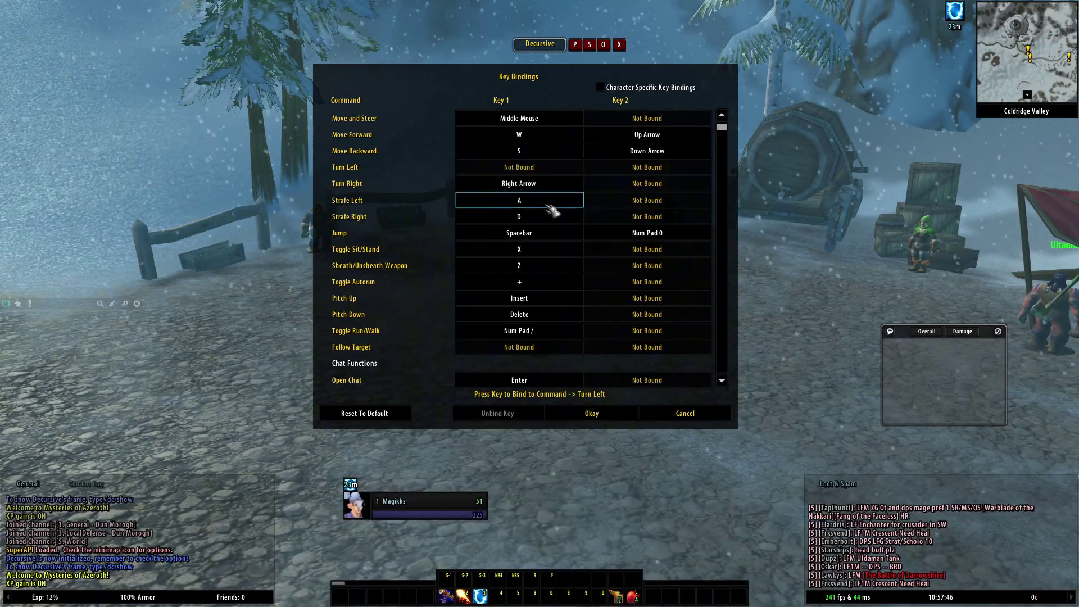
Step: Unbind the Right Arrow key from Turn Right, bind A to Strafe Left, and save the key bindings
{"action": "left_click", "coordinate": [544, 187]}
{"action": "left_click", "coordinate": [515, 202]}
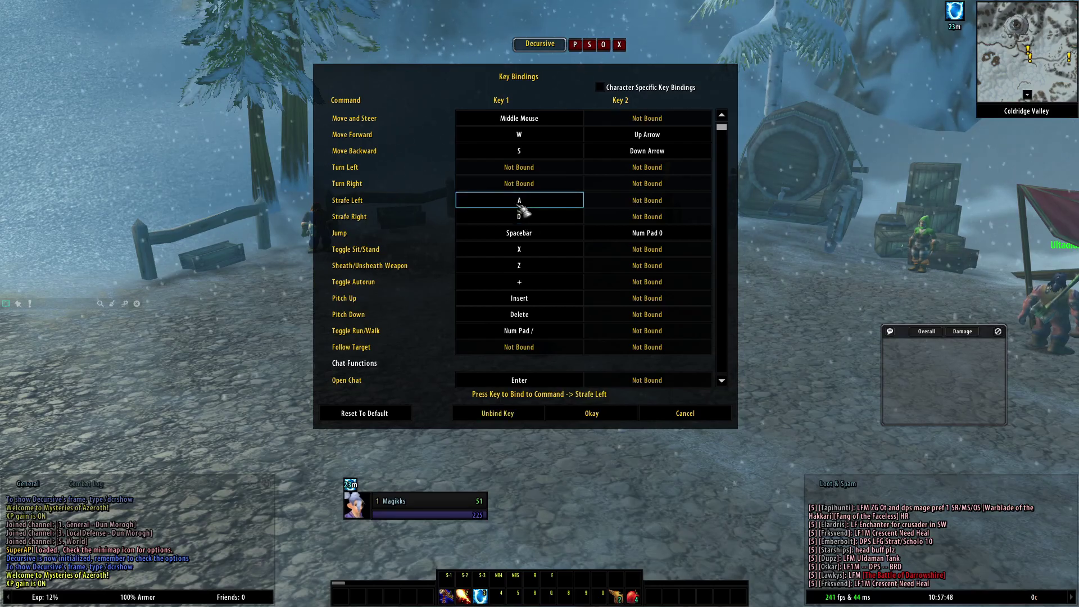
{"action": "key", "text": "a"}
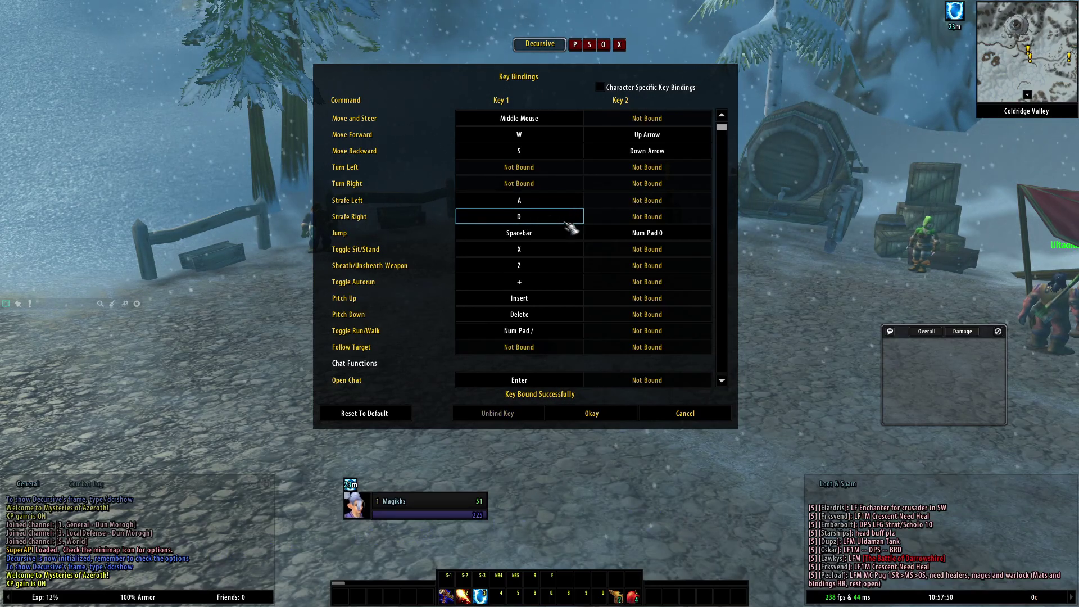
{"action": "left_click", "coordinate": [593, 413]}
{"action": "key", "text": "Escape"}
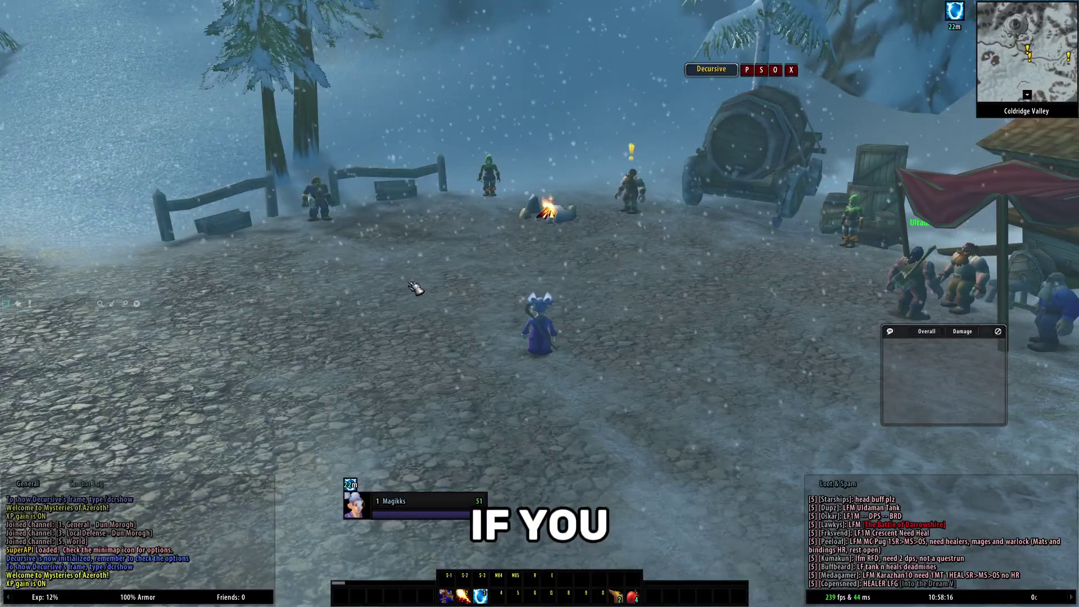
Step: Open pfUI's Share window from its configuration, replace the existing profile text with the copied pfUI_config, and import it
{"action": "key", "text": "Escape"}
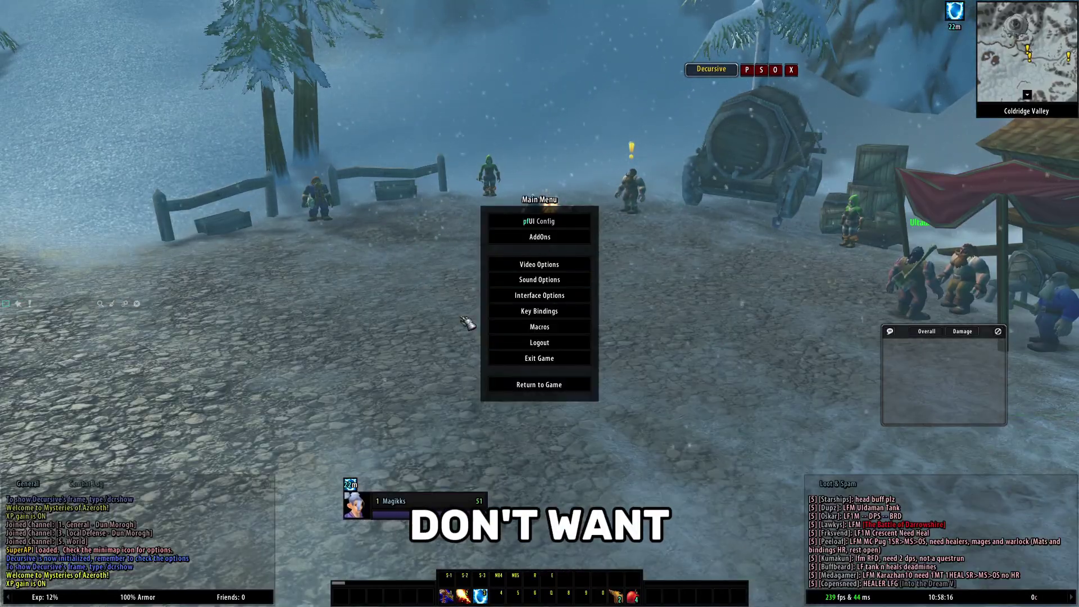
{"action": "left_click", "coordinate": [522, 221]}
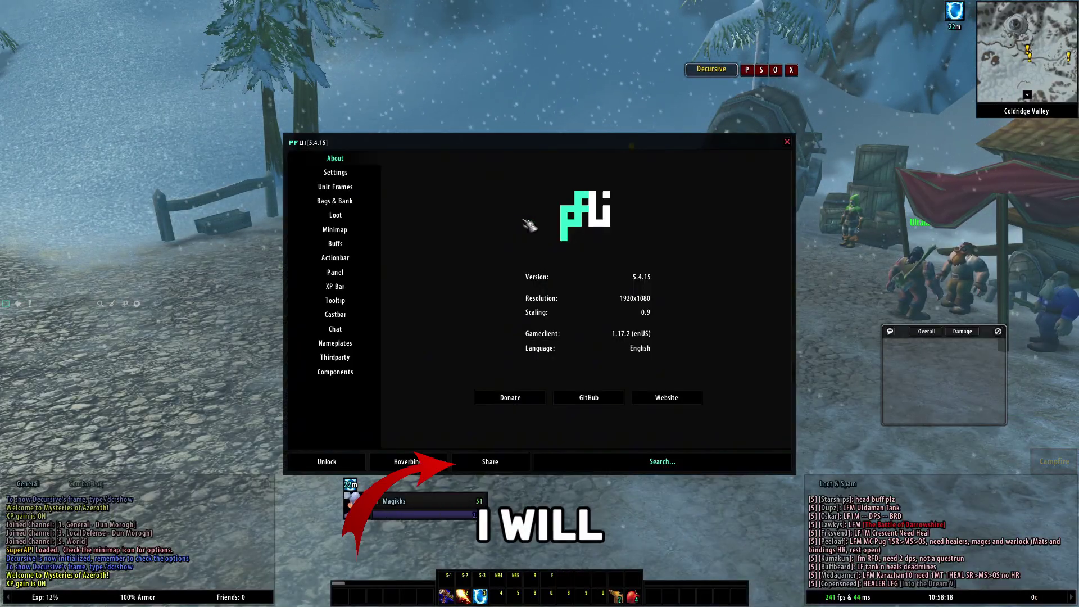
{"action": "left_click", "coordinate": [490, 462]}
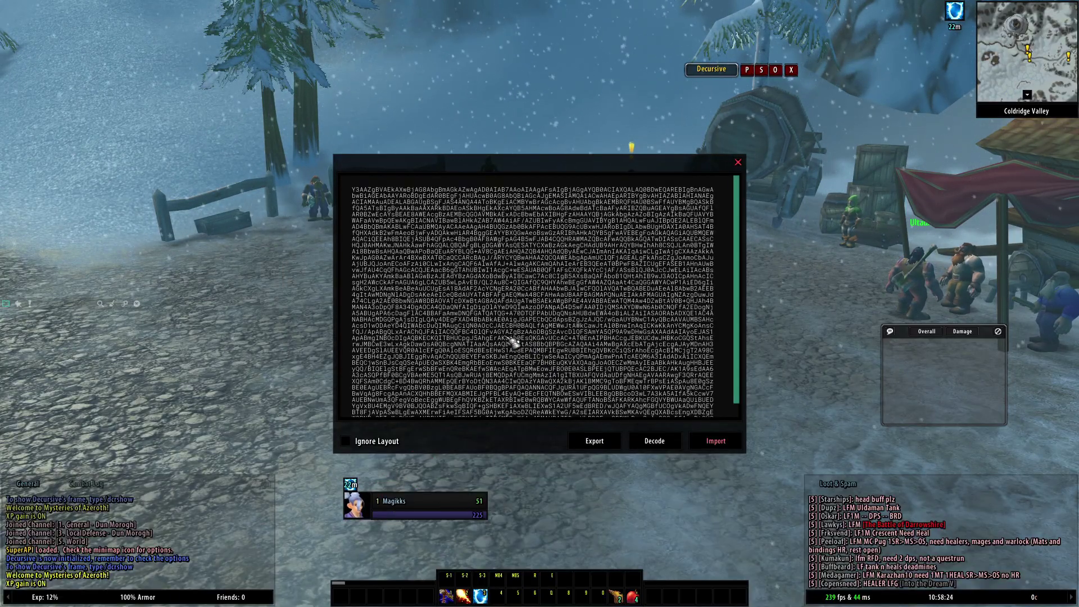
{"action": "key", "text": "ctrl+a"}
{"action": "key", "text": "BackSpace"}
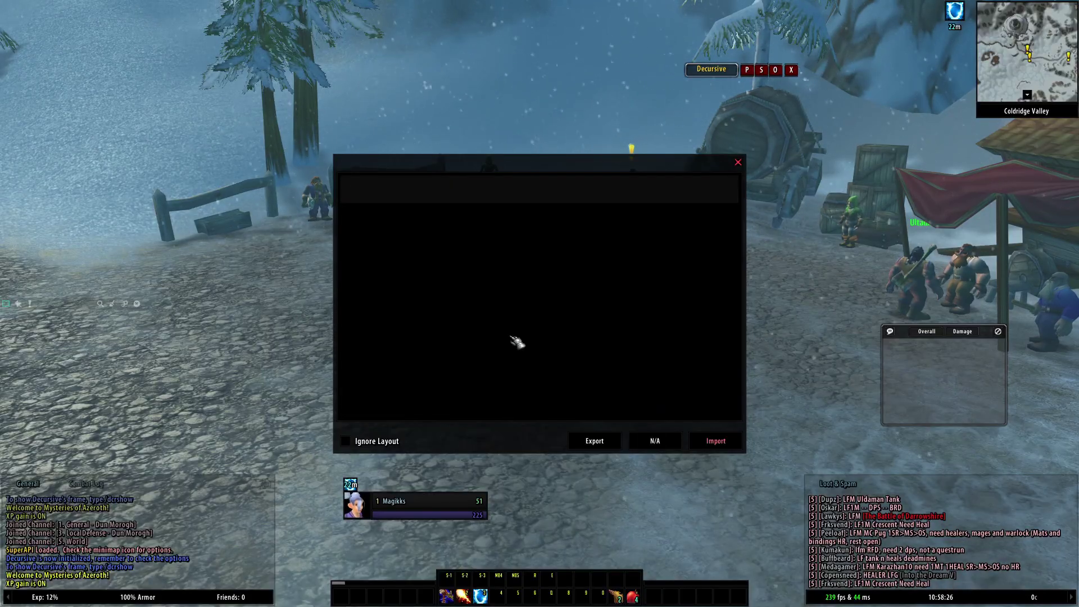
{"action": "key", "text": "ctrl+v"}
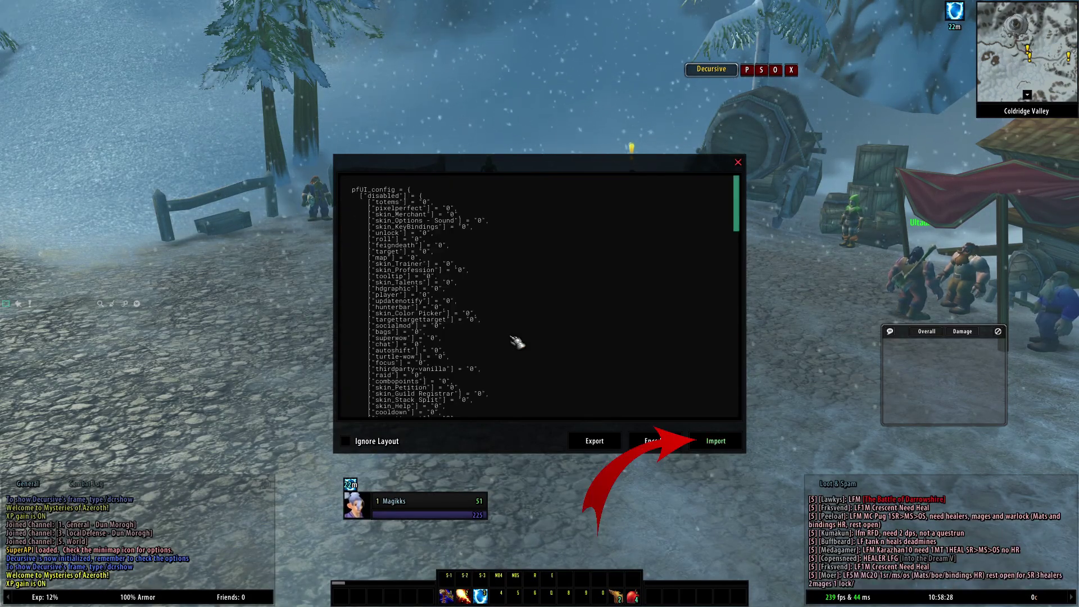
{"action": "left_click", "coordinate": [706, 440]}
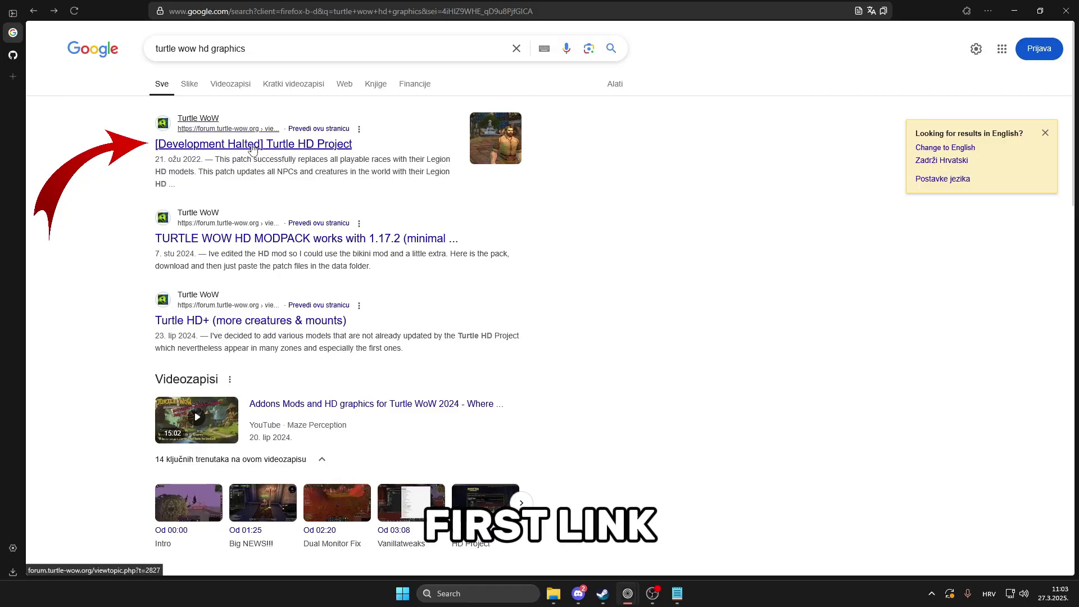
Step: Open the Turtle HD Project forum thread from the search results and find its File Downloads section
{"action": "left_click", "coordinate": [204, 148]}
{"action": "scroll", "coordinate": [214, 279], "scroll_direction": "down", "scroll_amount": 10}
{"action": "scroll", "coordinate": [214, 278], "scroll_direction": "down", "scroll_amount": 10}
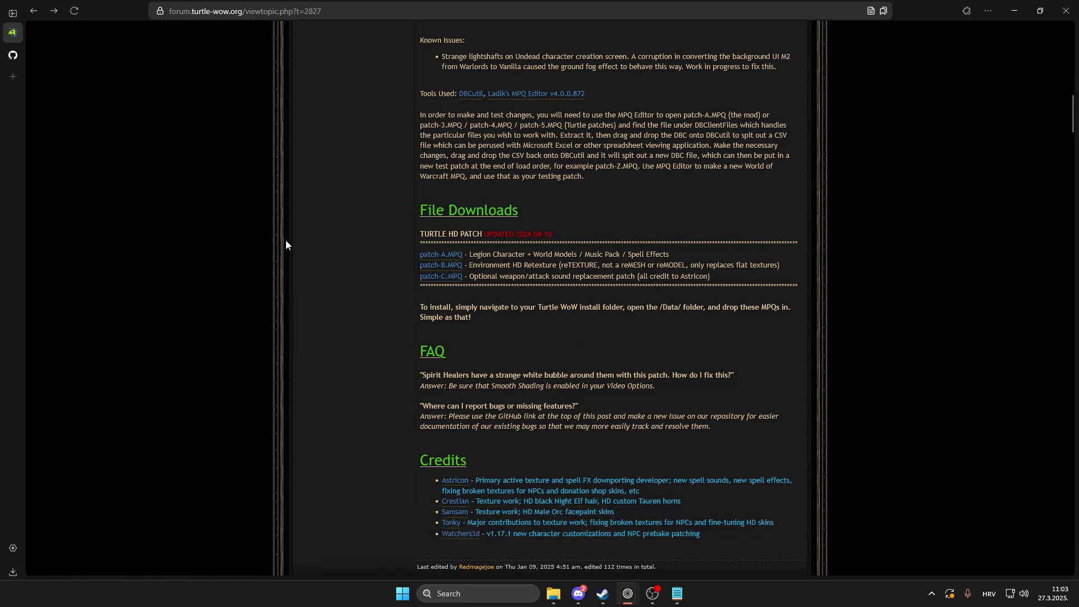
Step: Move patch-A.mpq, patch-B.mpq and patch-C.mpq from the need\data folder into the twowyt\Data folder
{"action": "left_click_drag", "start_coordinate": [283, 348], "coordinate": [202, 253]}
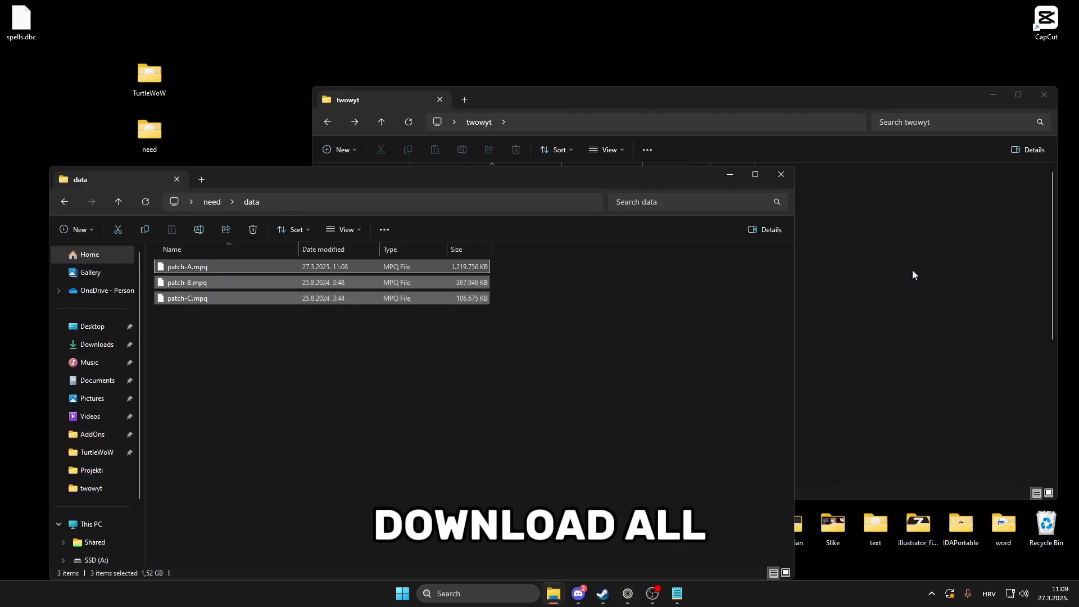
{"action": "left_click", "coordinate": [604, 212]}
{"action": "left_click", "coordinate": [515, 191]}
{"action": "double_click", "coordinate": [515, 188]}
{"action": "left_click_drag", "start_coordinate": [242, 373], "coordinate": [977, 288]}
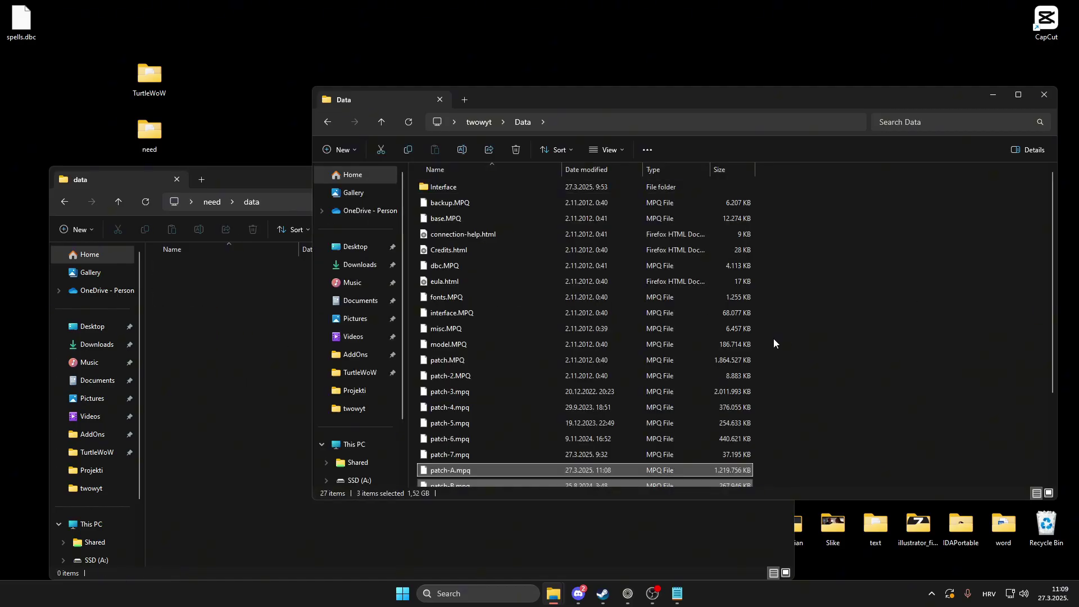
{"action": "scroll", "coordinate": [586, 322], "scroll_direction": "down", "scroll_amount": 2}
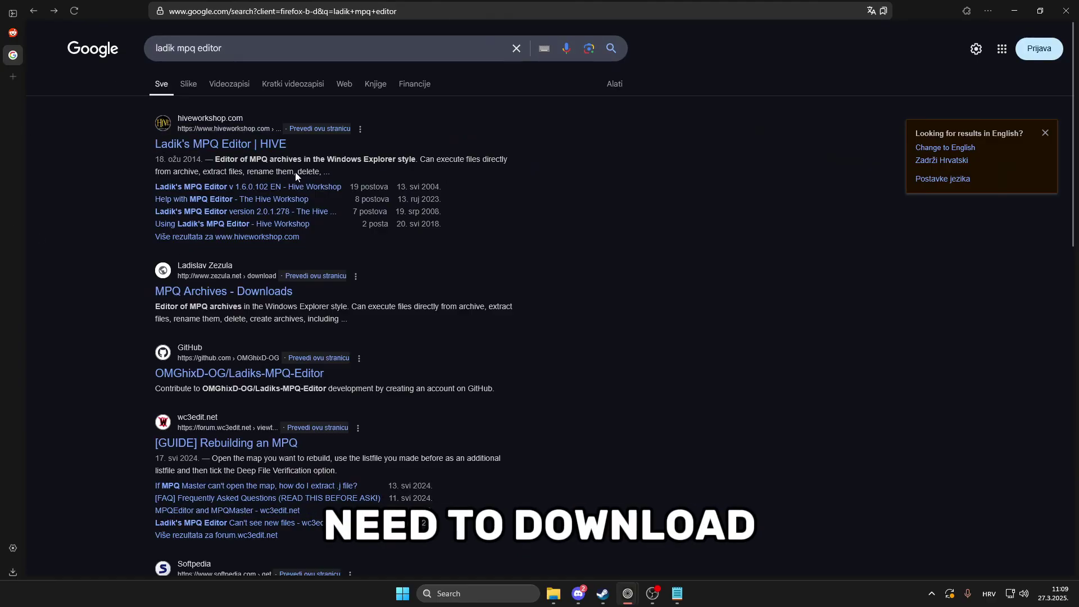
Step: Open the Hive Workshop page for Ladik's MPQ Editor from the "ladik mpq editor" search results
{"action": "left_click", "coordinate": [225, 49]}
{"action": "key", "text": "ctrl+a"}
{"action": "left_click", "coordinate": [94, 152]}
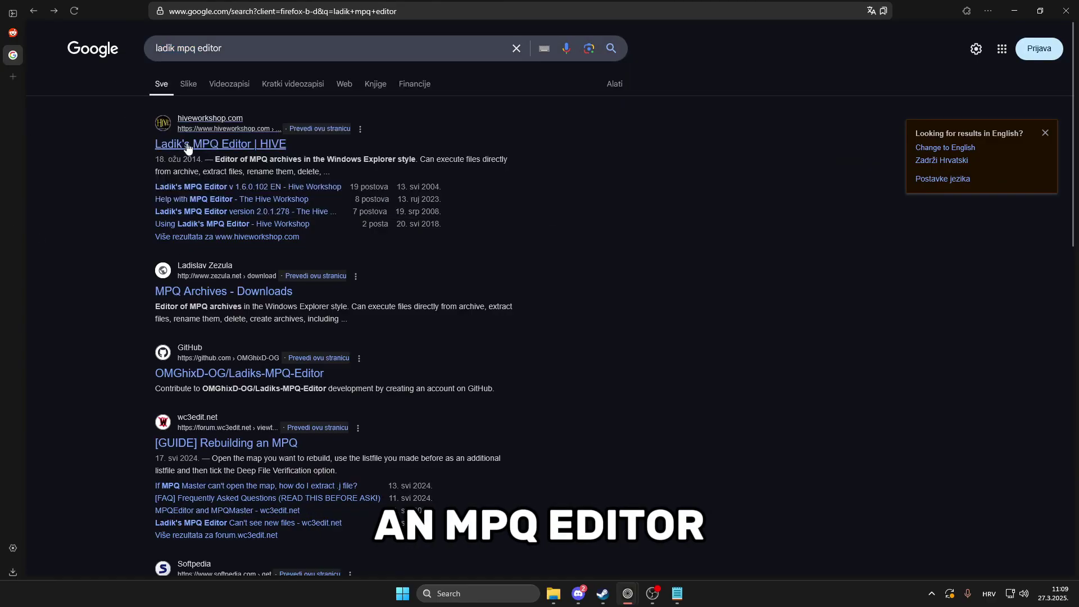
{"action": "left_click", "coordinate": [244, 149]}
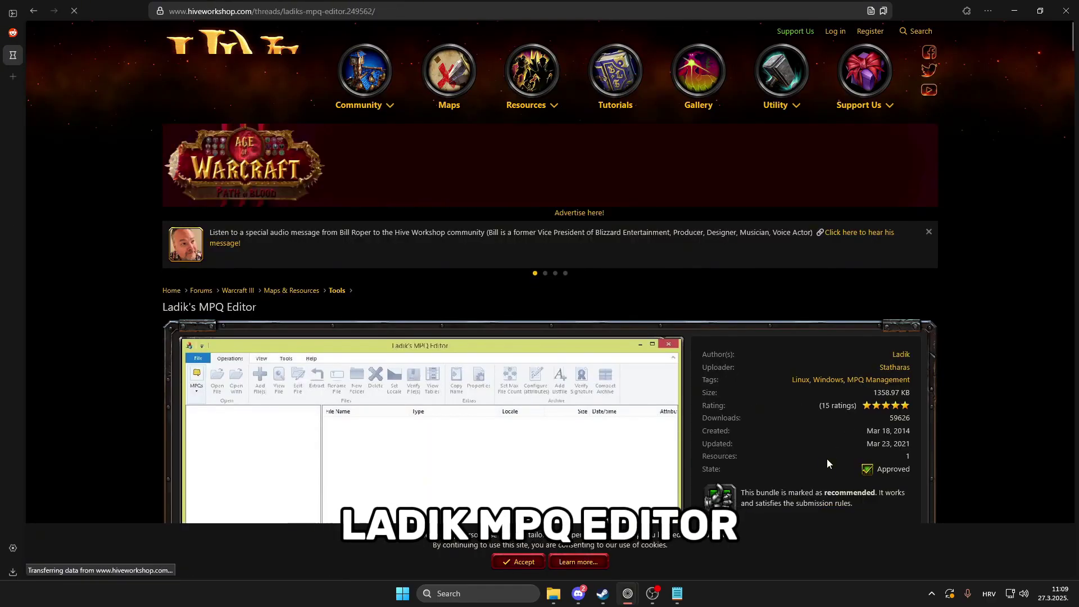
{"action": "scroll", "coordinate": [1003, 388], "scroll_direction": "down", "scroll_amount": 3}
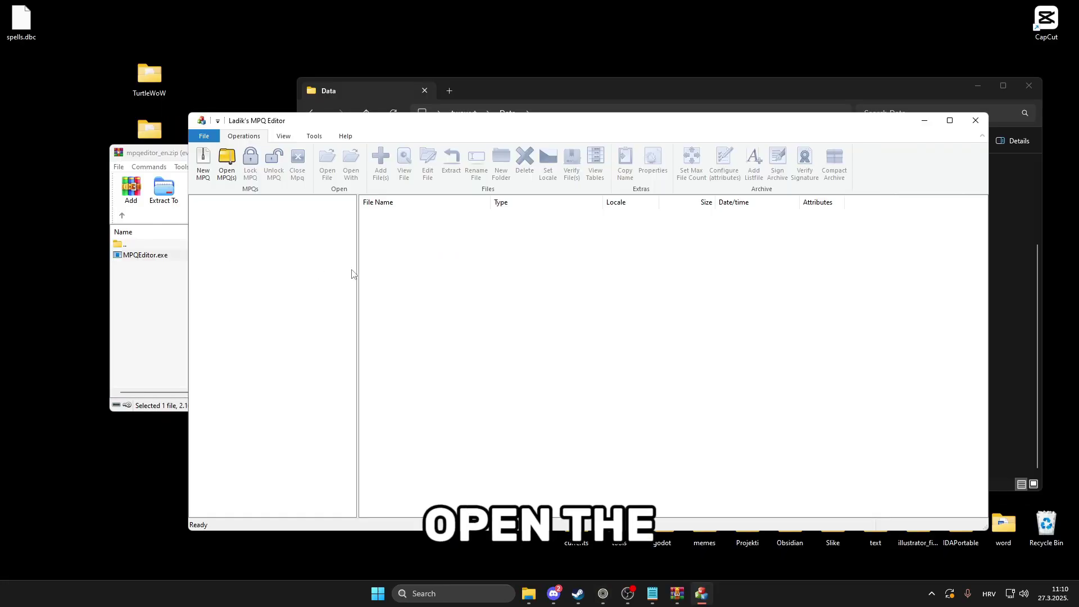
Step: Minimize the mpqeditor_en.zip archive window and load patch-A.mpq from the twowyt\Data folder into Ladik's MPQ Editor
{"action": "left_click", "coordinate": [166, 157]}
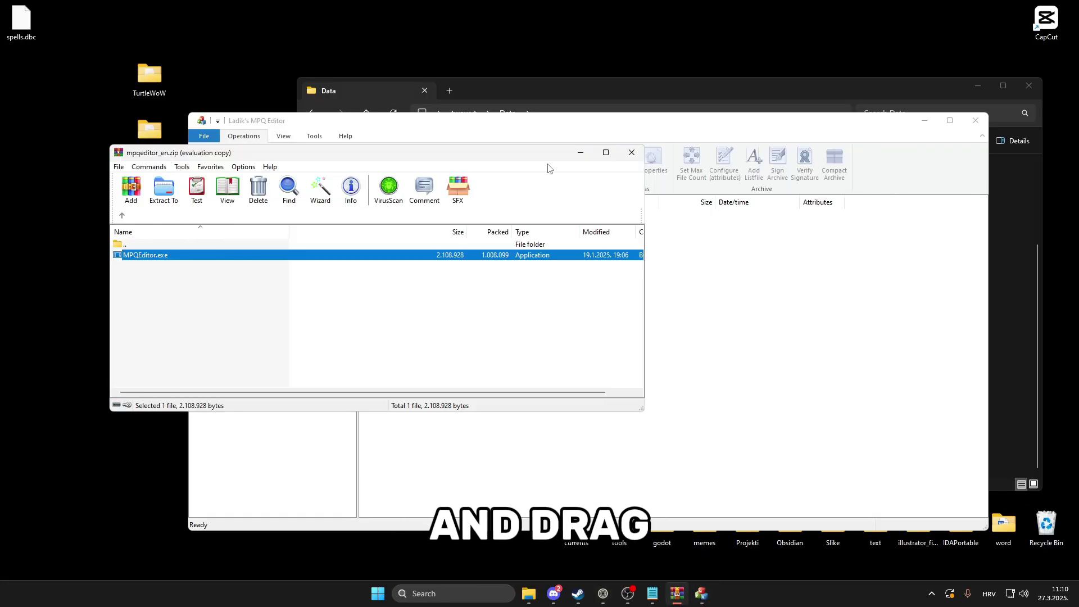
{"action": "left_click", "coordinate": [580, 157]}
{"action": "left_click_drag", "start_coordinate": [564, 90], "coordinate": [622, 68]}
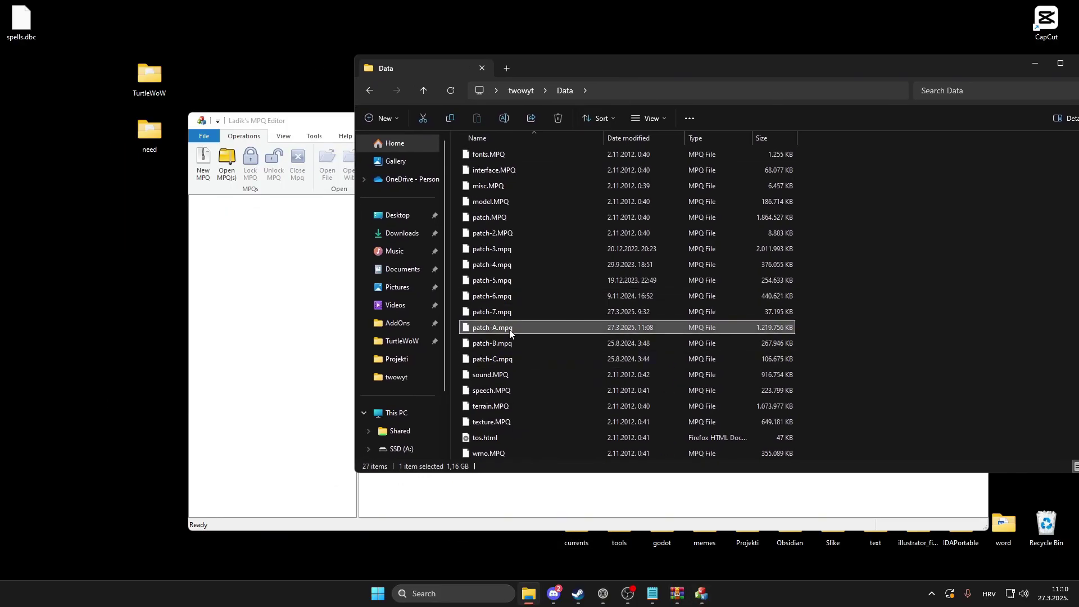
{"action": "left_click_drag", "start_coordinate": [504, 329], "coordinate": [279, 445]}
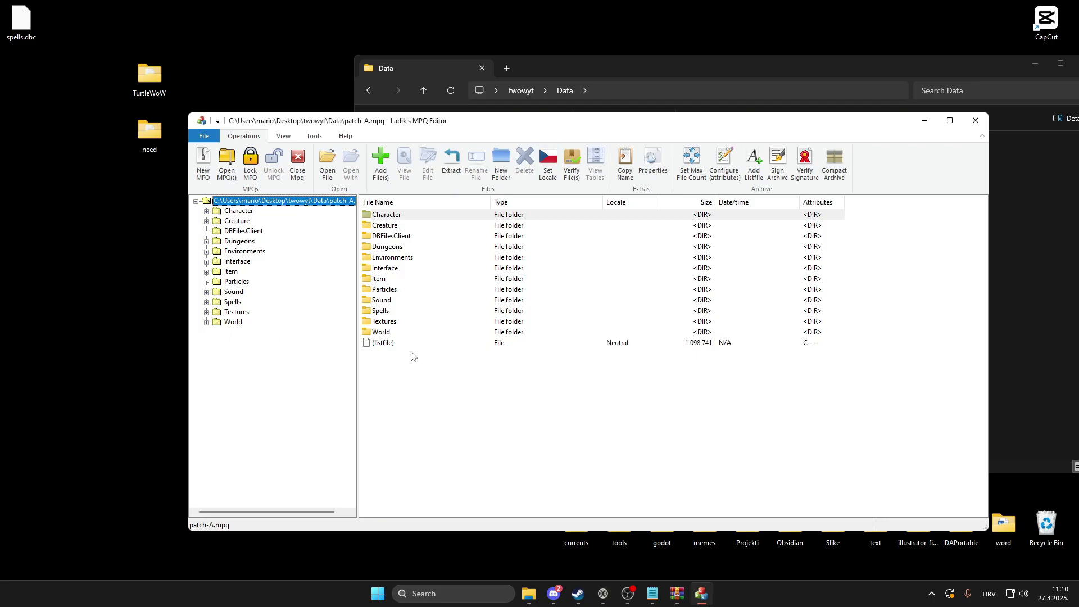
Step: Delete spells.dbc from the DBFilesClient folder of patch-A.mpq
{"action": "left_click", "coordinate": [236, 231]}
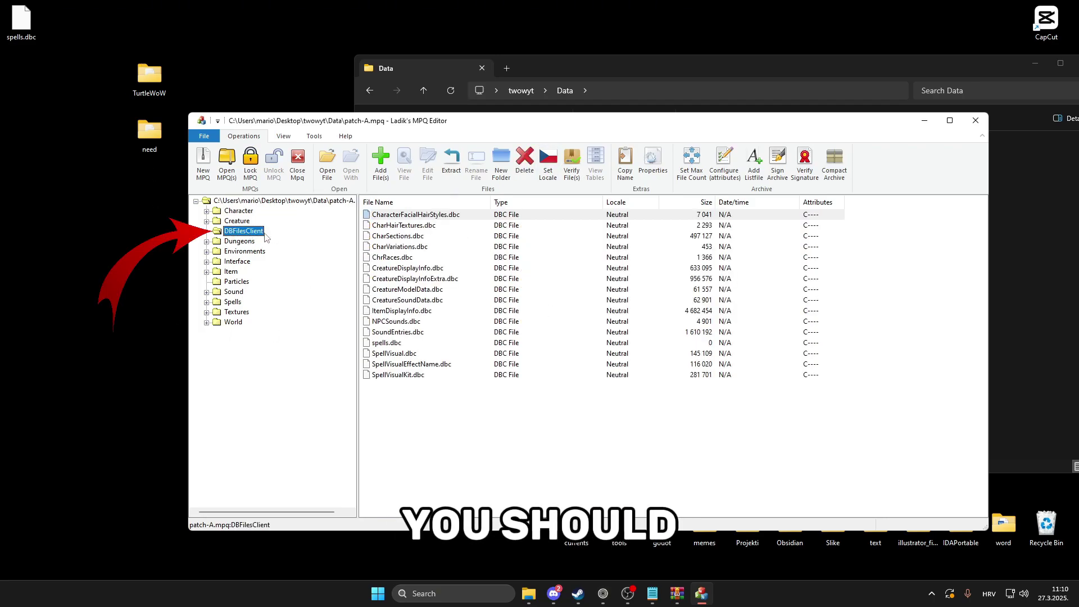
{"action": "left_click", "coordinate": [398, 343]}
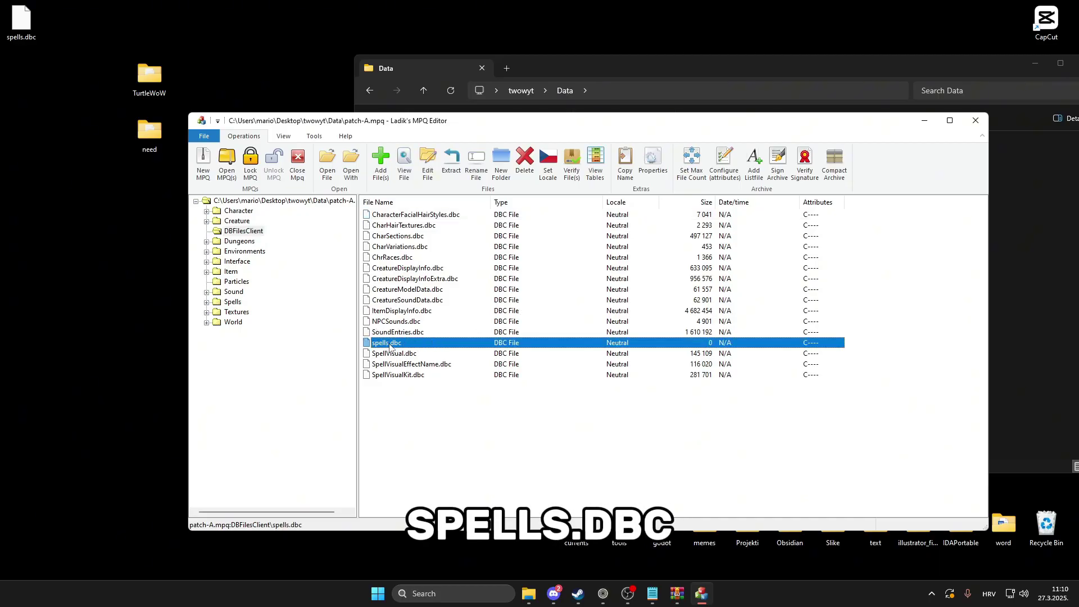
{"action": "right_click", "coordinate": [391, 346]}
{"action": "left_click", "coordinate": [420, 455]}
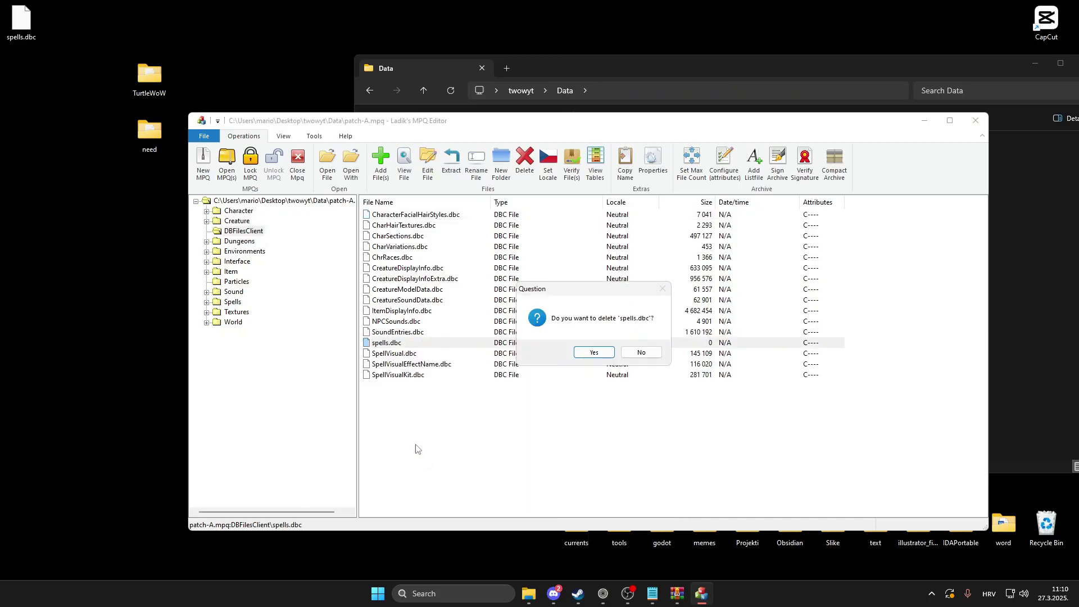
{"action": "left_click", "coordinate": [590, 353]}
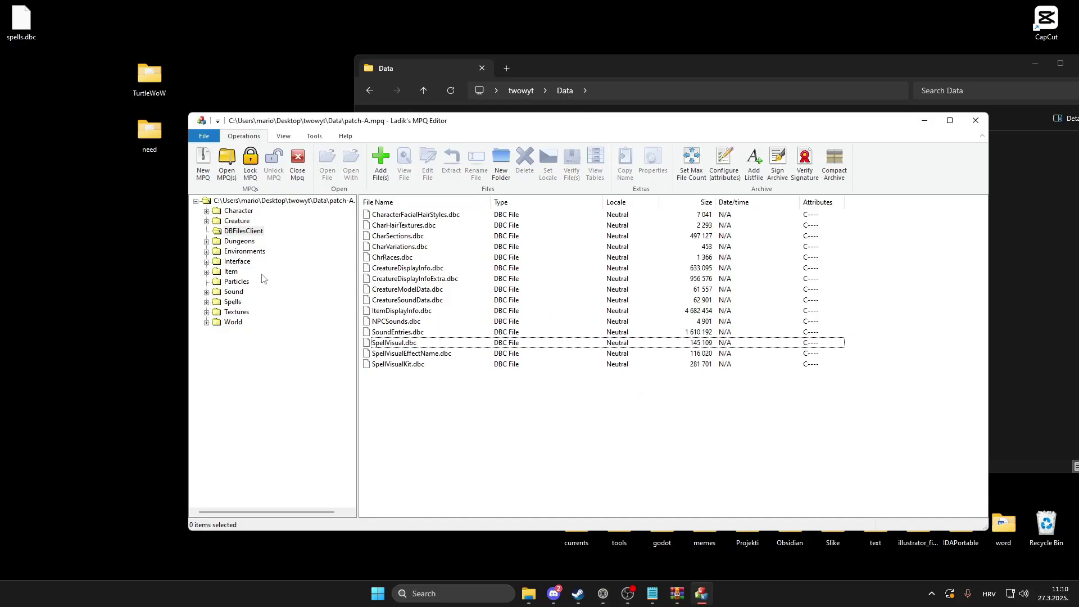